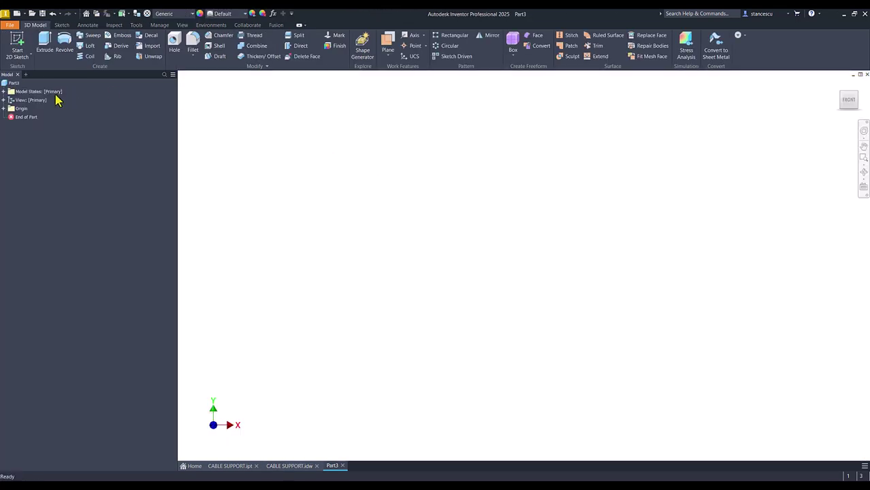
- Start a 2D sketch on the horizontal XZ origin plane, oriented with the X axis horizontal
click(17, 48)
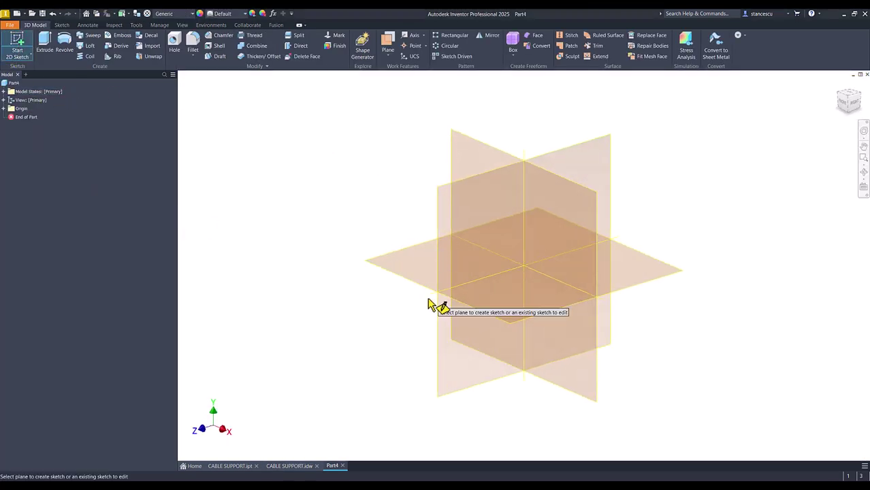
click(425, 259)
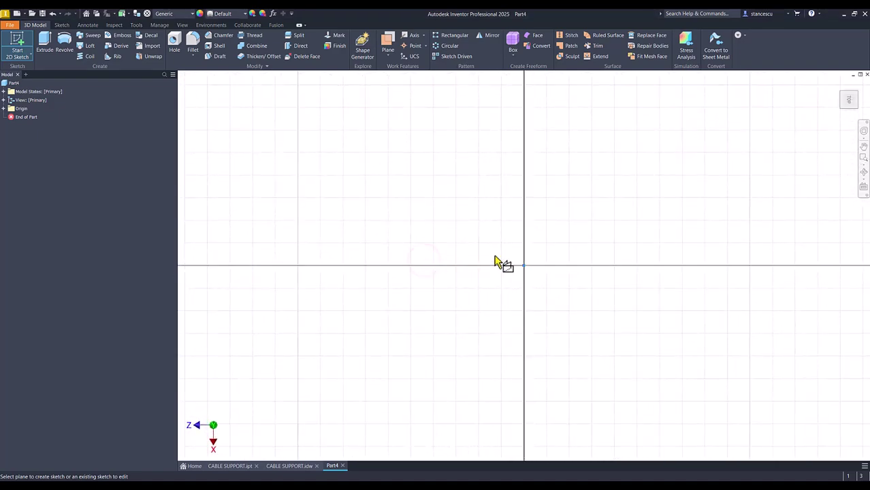
click(856, 83)
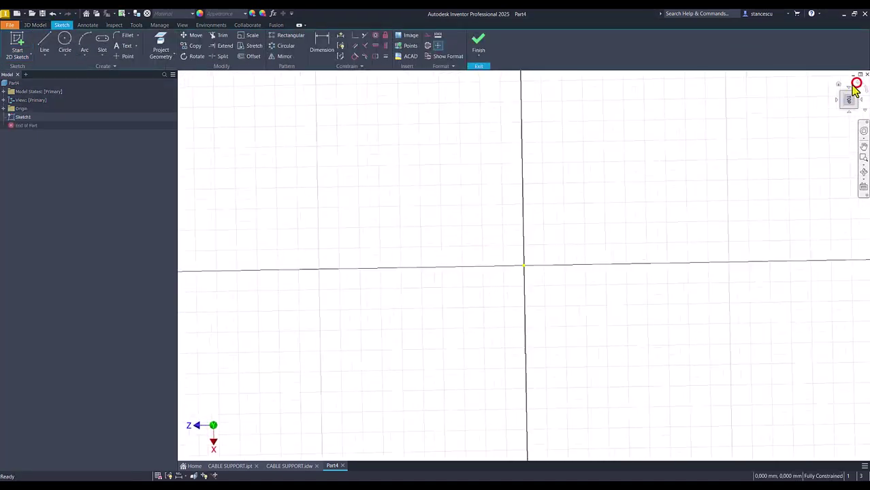
- Sketch a vertical slot near the origin with a 100 mm center-to-center length and a 100 mm width
click(102, 41)
click(482, 347)
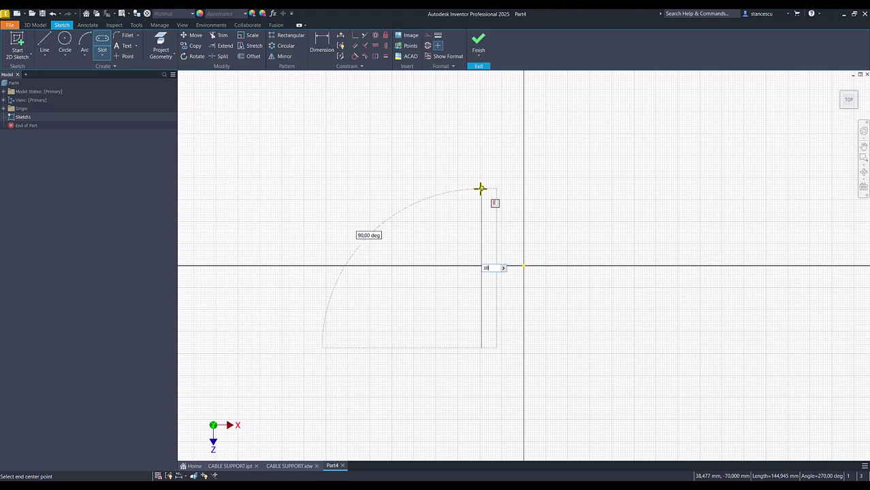
key(Return)
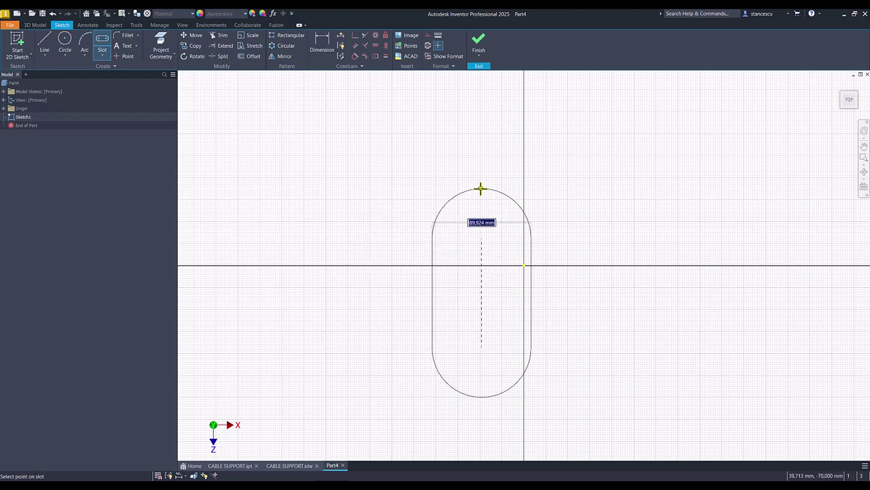
text(100)
key(Return)
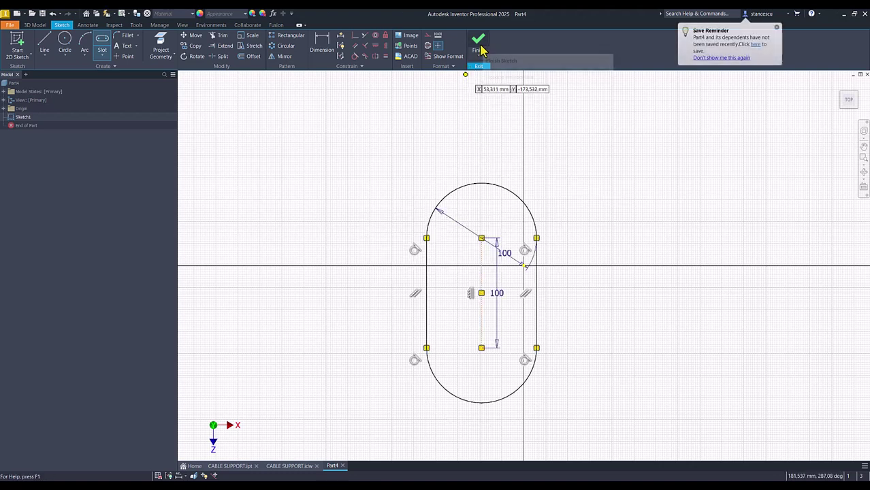
- Make the midpoint of the slot's centerline coincident with the sketch origin
click(354, 36)
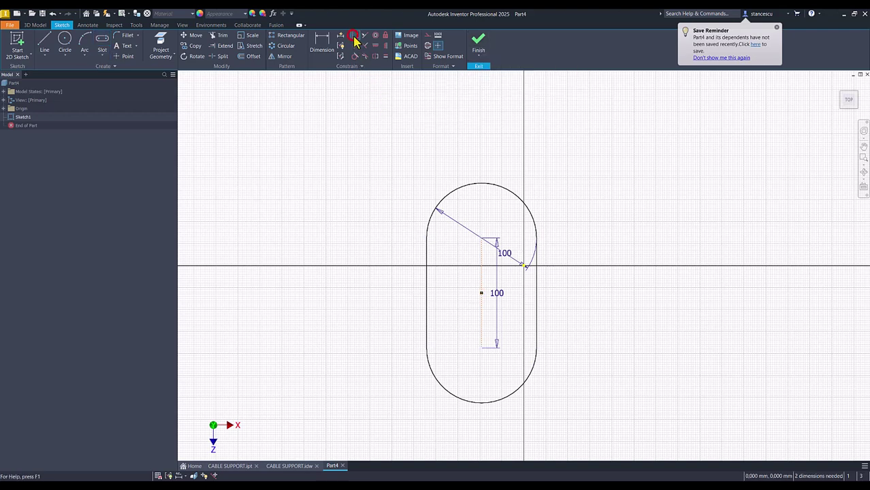
click(482, 295)
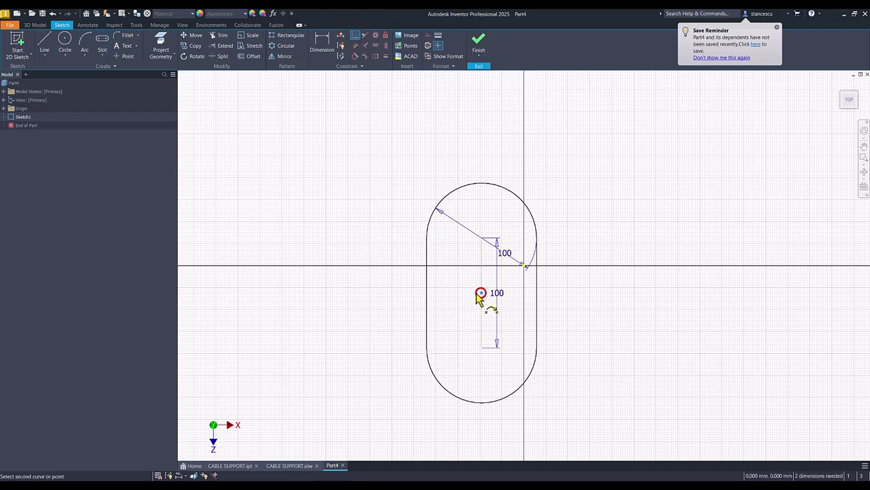
click(523, 267)
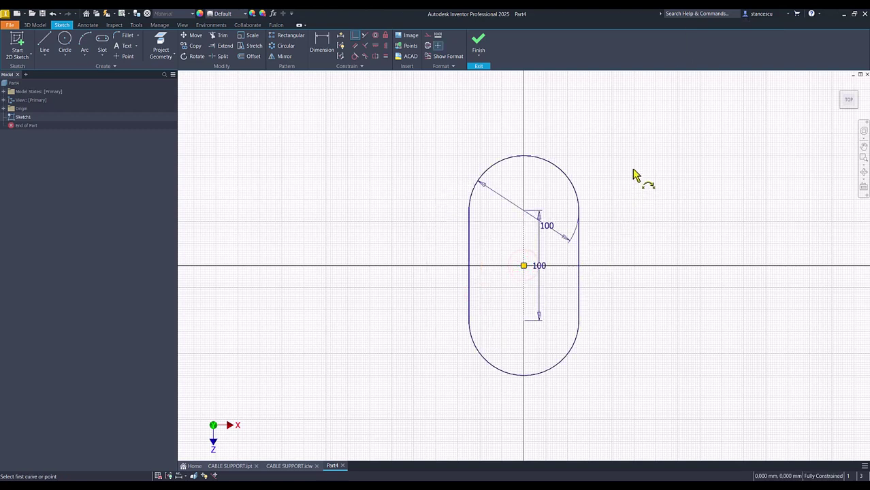
- Draw a horizontal line across the slot joining the two endpoints of its lower arc
click(44, 43)
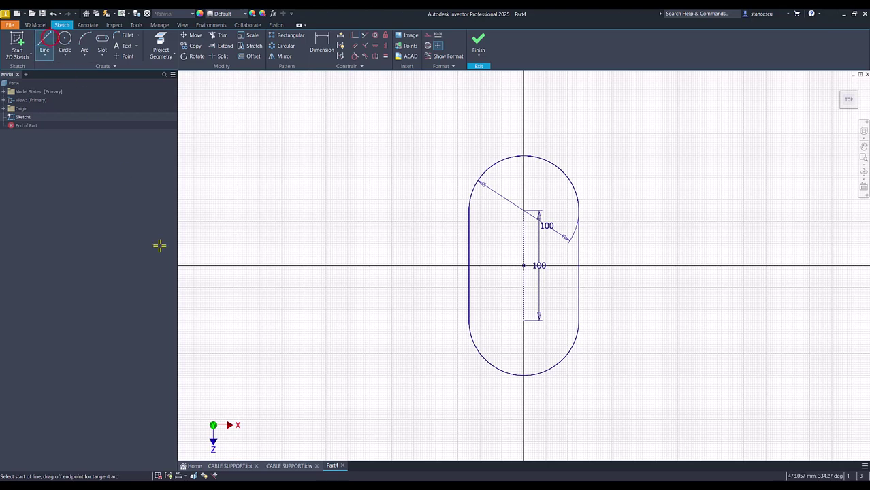
click(469, 320)
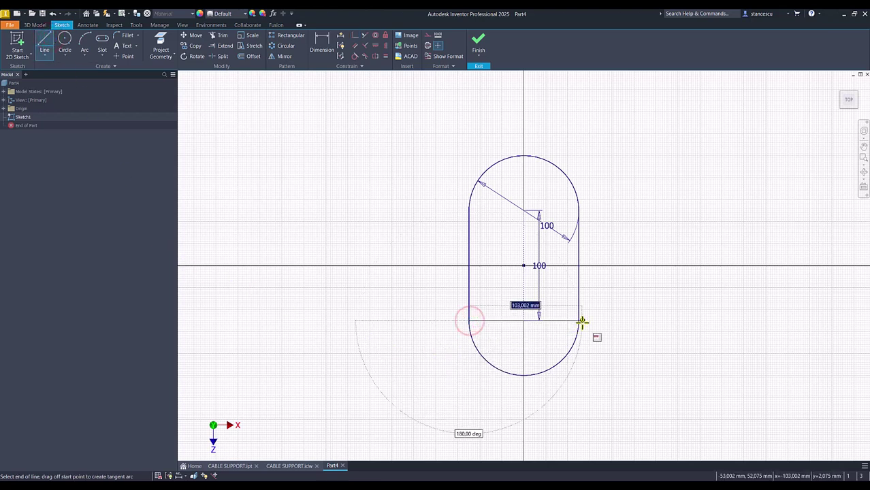
click(578, 320)
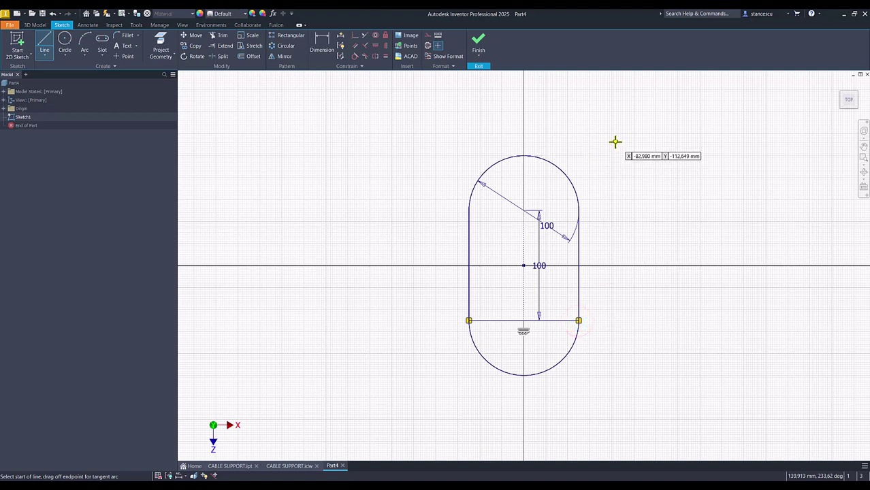
key(Escape)
- Convert the slot's upper arc and both straight sides to construction geometry, and finish the sketch
drag(617, 142, 450, 292)
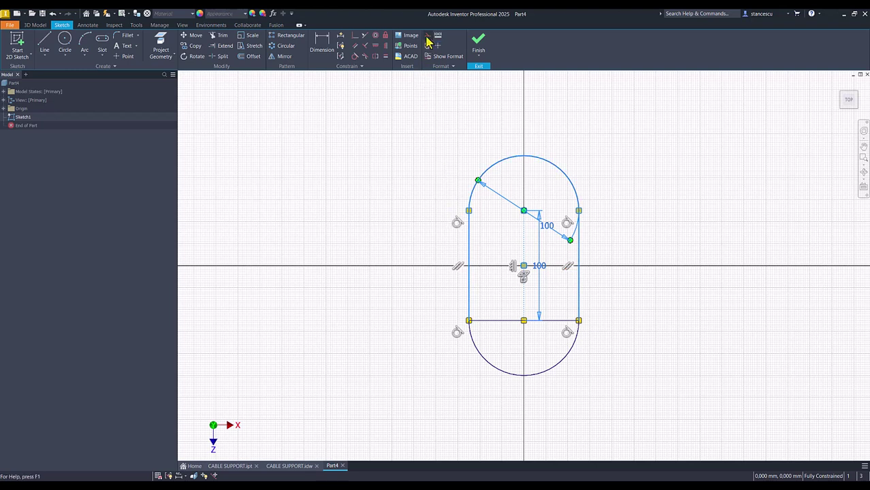
right_click(450, 120)
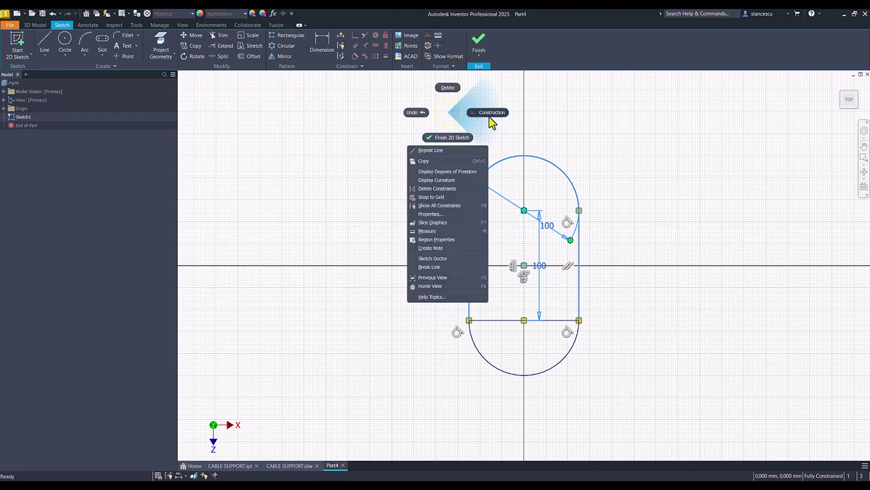
click(490, 115)
click(479, 47)
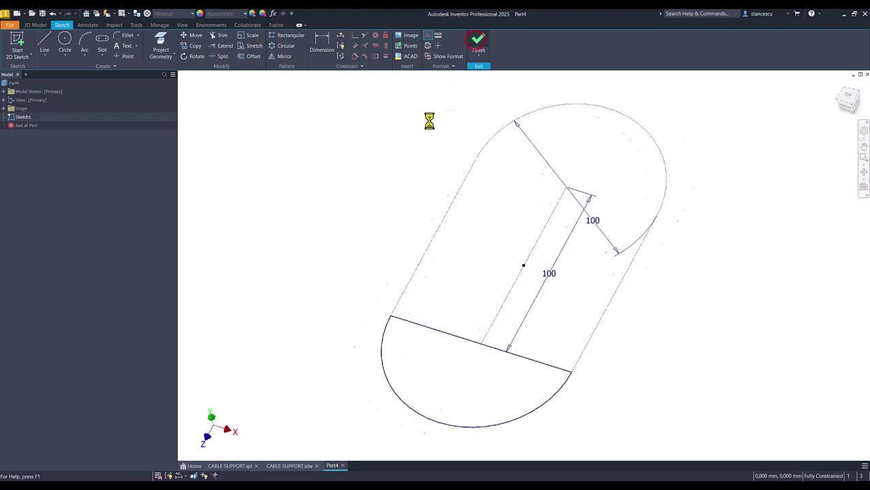
- Start a new 2D sketch on the YZ origin plane with the model sliced at the sketch plane
key(Num_Lock)
click(365, 175)
key(F6)
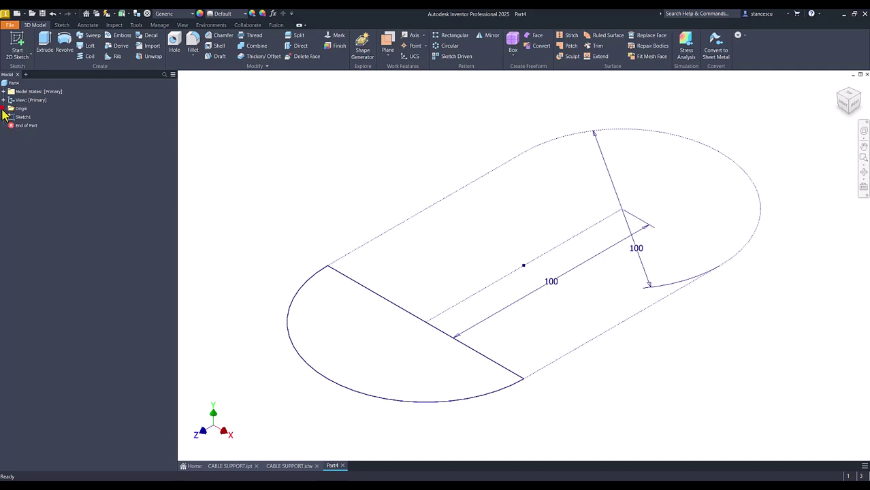
click(3, 109)
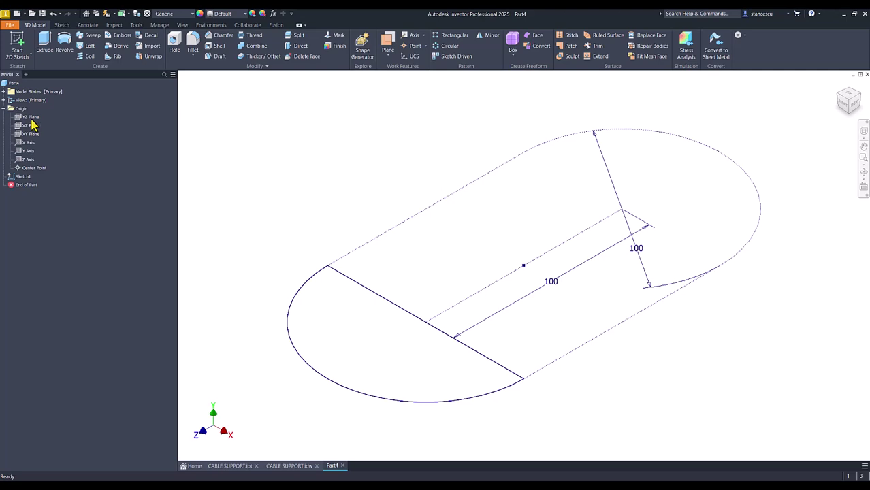
click(31, 119)
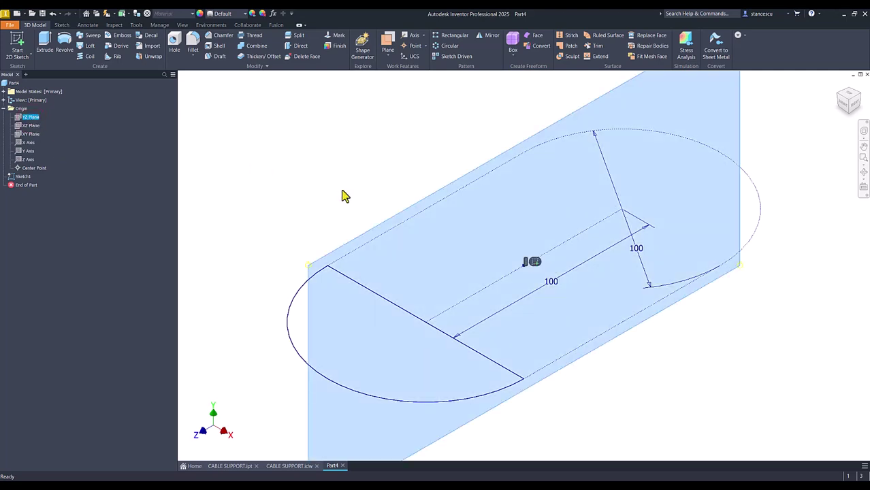
click(534, 263)
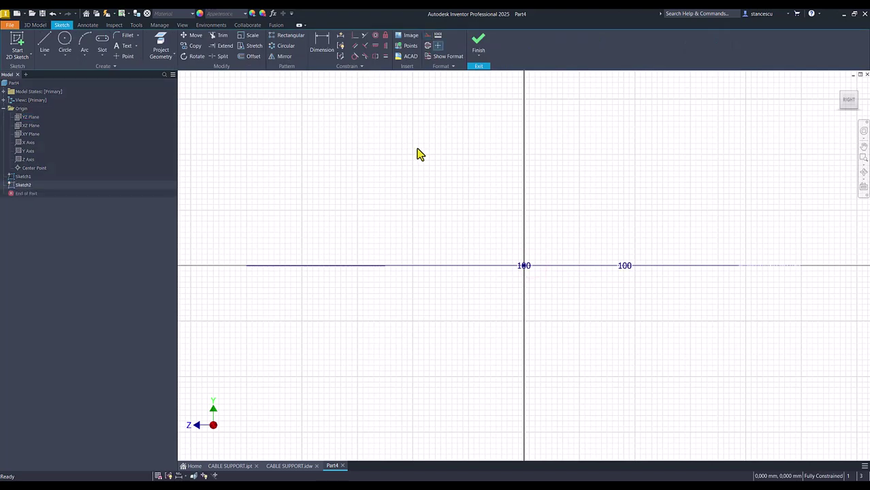
key(F7)
- Project the solid arc of the half-round from the first sketch into the current sketch
click(156, 44)
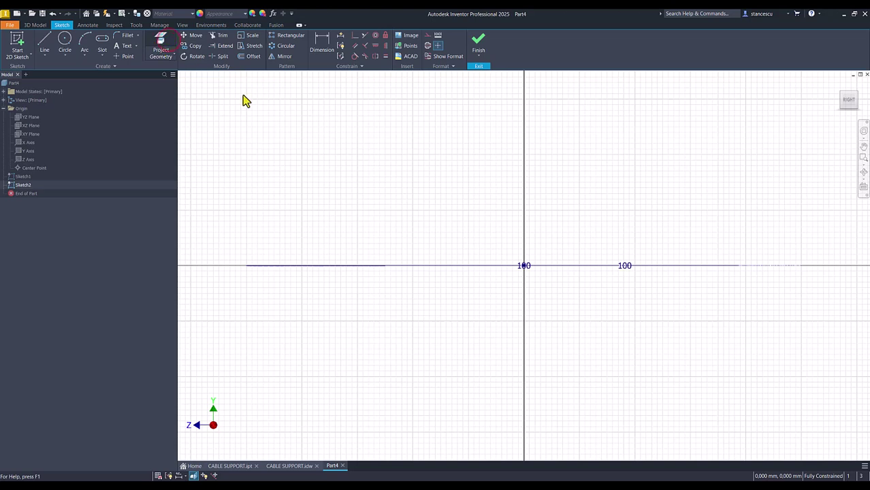
click(278, 265)
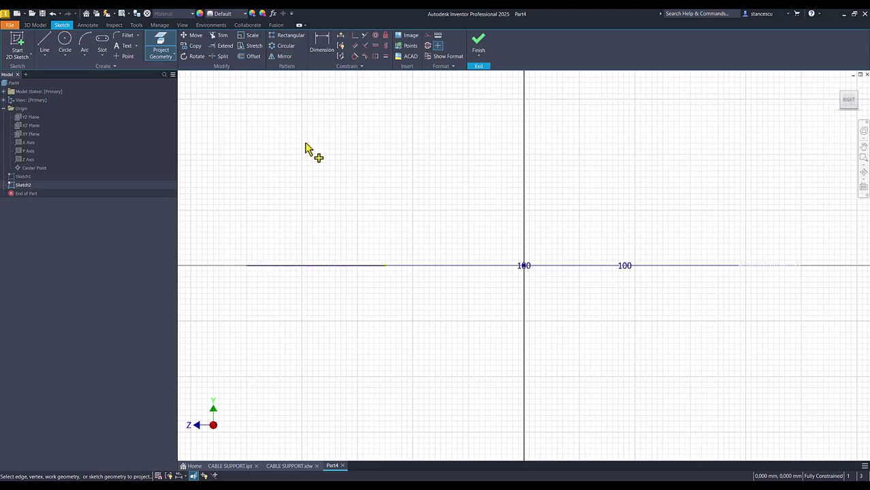
key(Escape)
- Draw an open profile from the projected arc's outer end: vertical line, small tangent arc, wide crown arc, second small arc, and vertical line down to the axis
scroll(324, 174, down, 3)
middle_drag(330, 176, 363, 282)
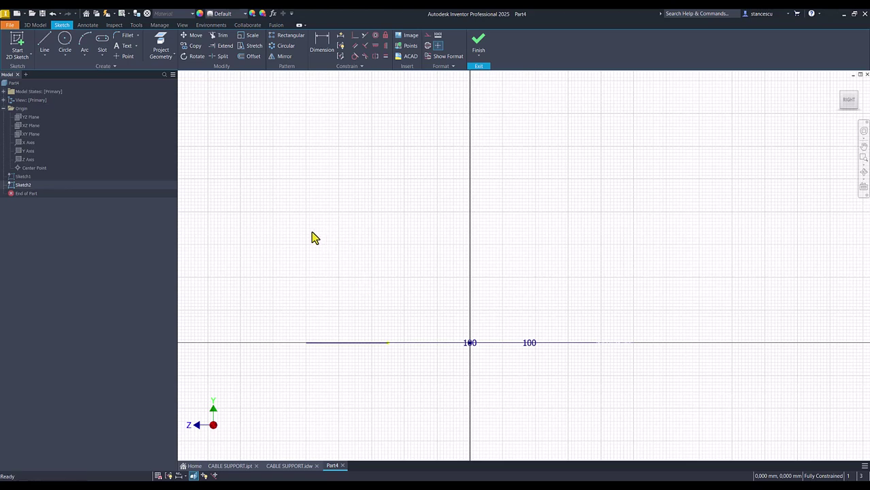
click(44, 41)
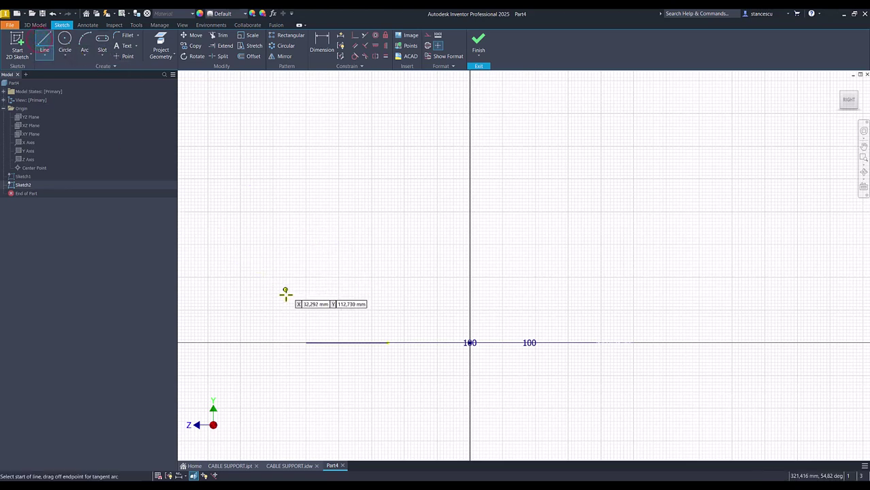
click(306, 342)
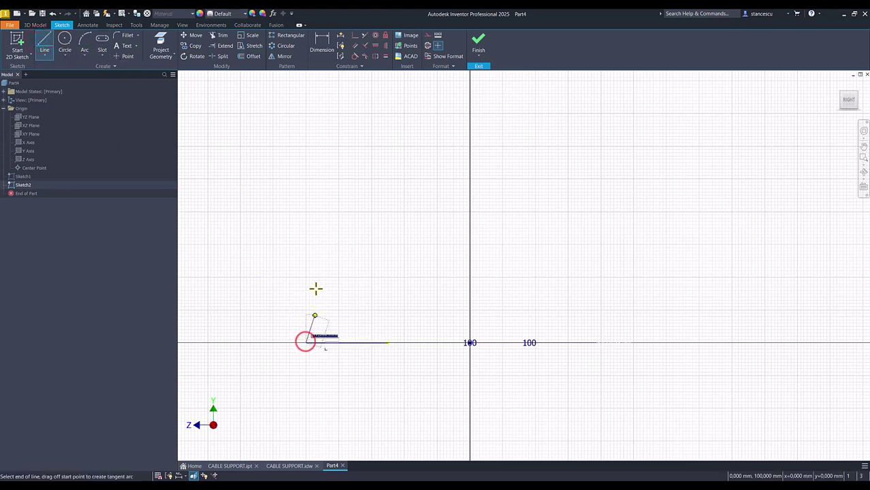
click(306, 171)
drag(306, 167, 318, 156)
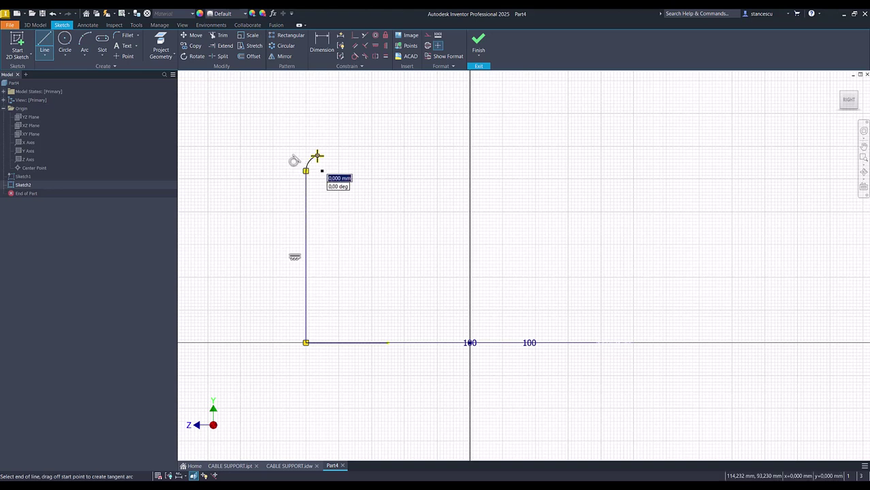
drag(317, 156, 460, 133)
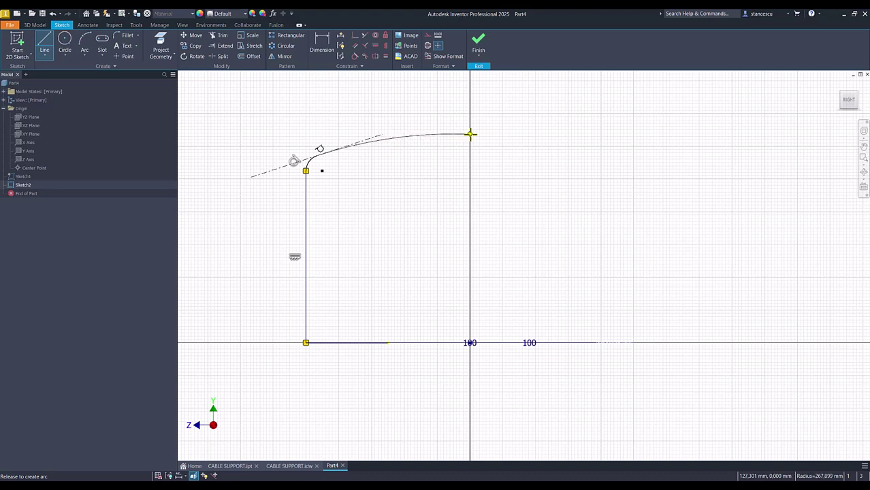
drag(469, 134, 581, 174)
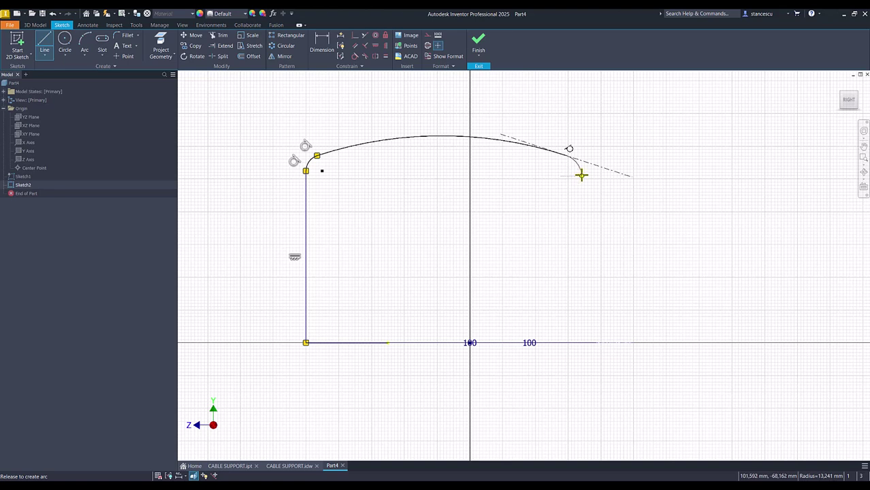
drag(582, 176, 581, 175)
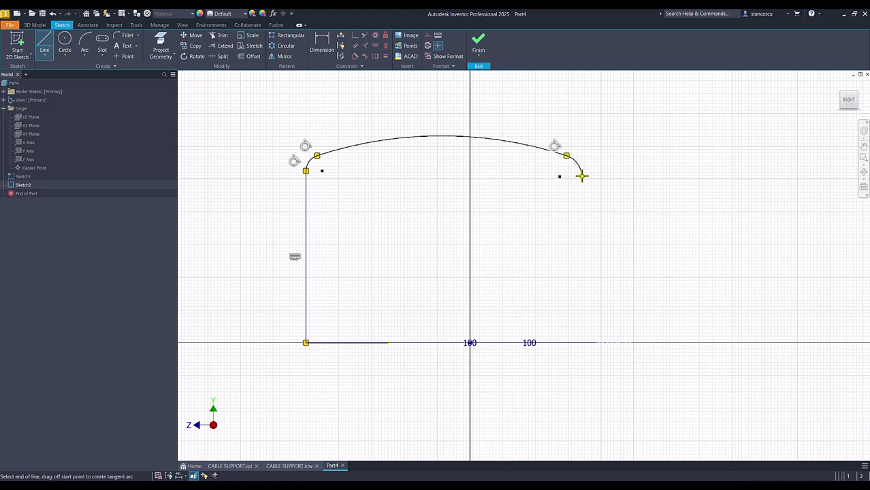
click(582, 343)
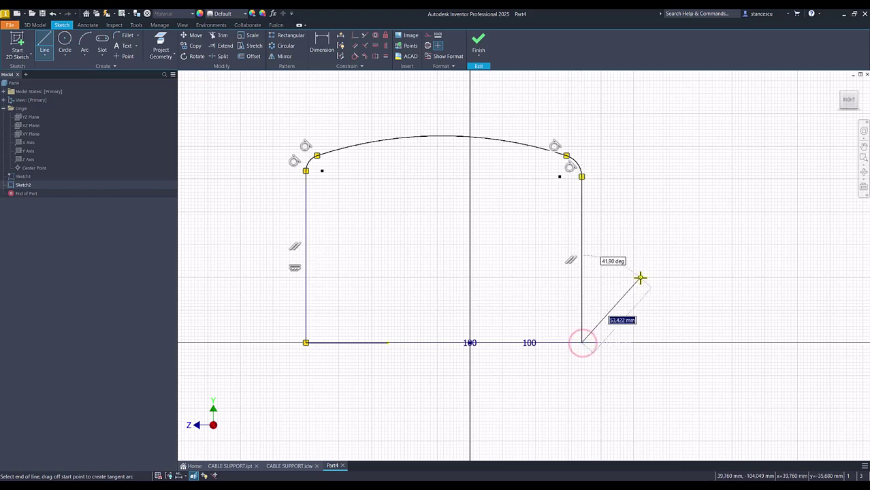
key(Escape)
- Project the slot's construction end arc and make the profile's free lower endpoint coincident with the projection's outer end
mouse_move(640, 284)
shift+middle_down()
mouse_move(629, 354)
mouse_move(635, 340)
shift+middle_up()
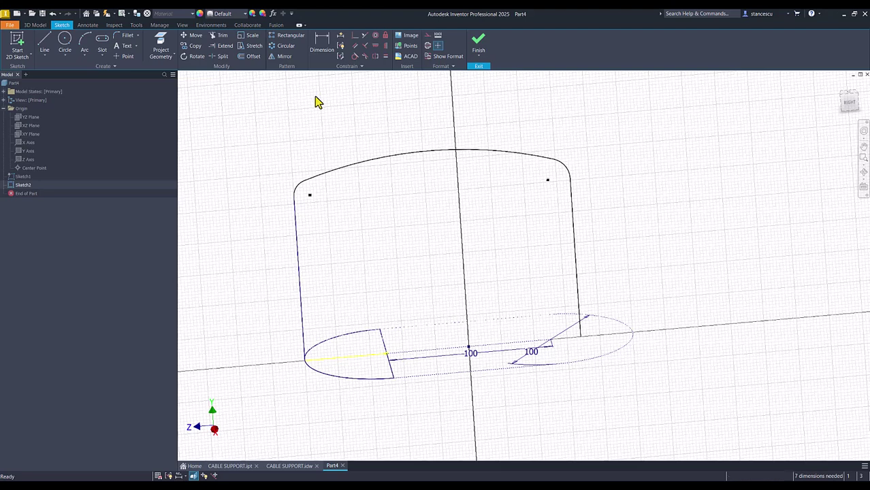
click(161, 42)
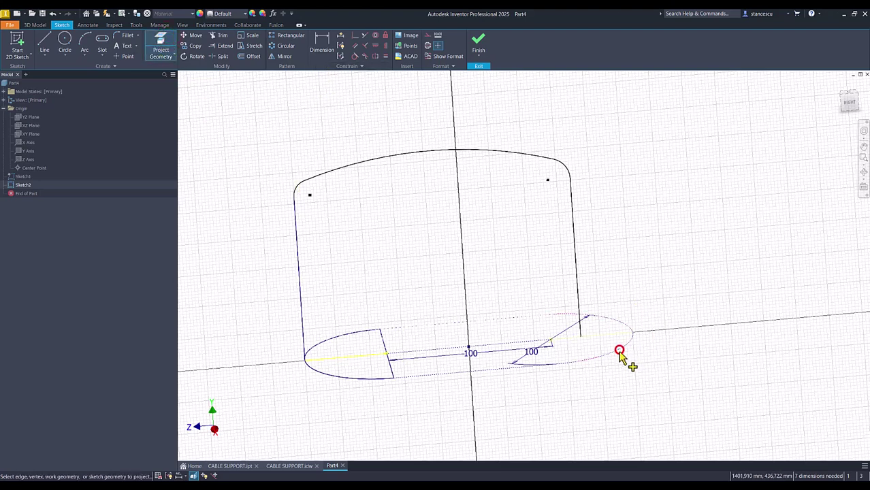
click(352, 37)
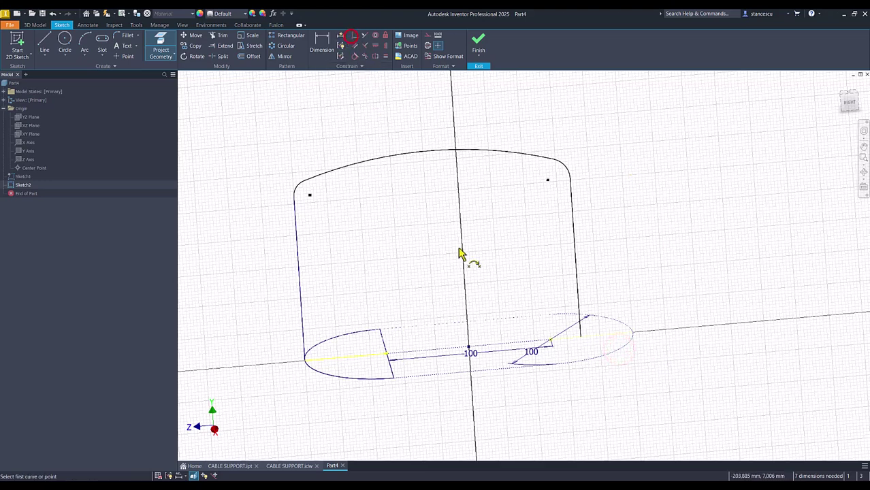
click(582, 338)
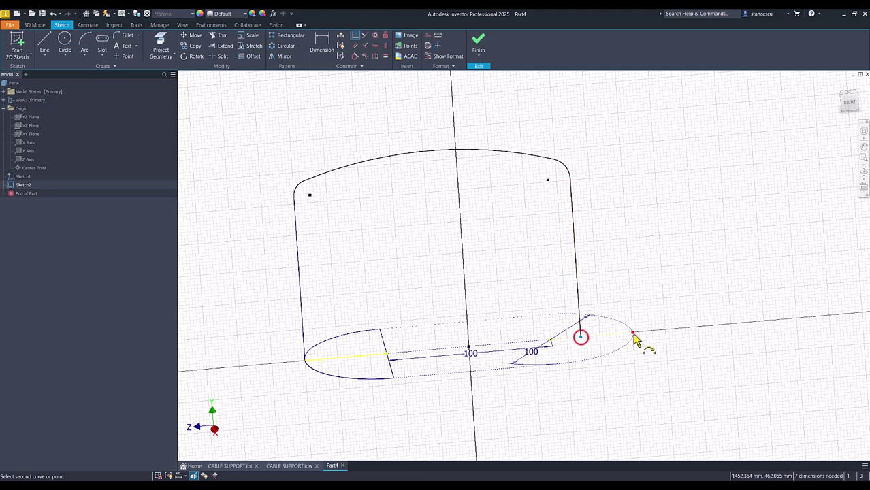
click(632, 333)
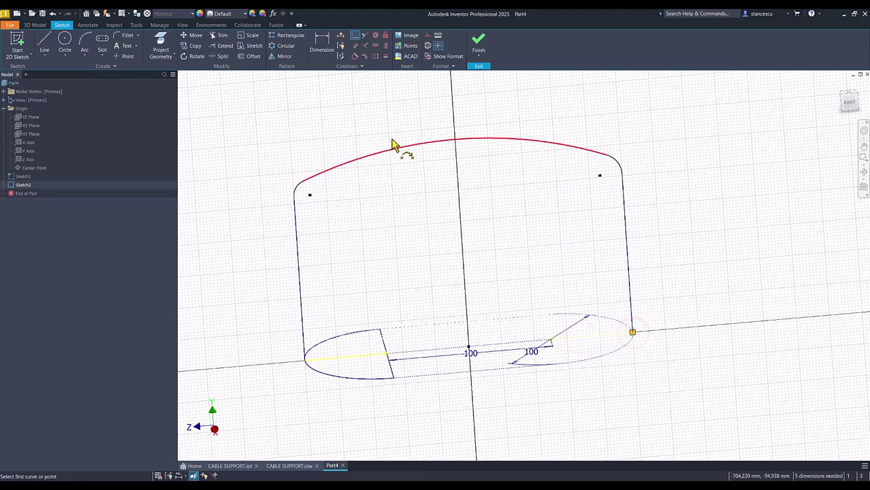
- Make the profile's two small corner arcs equal and its two vertical lines equal
click(299, 191)
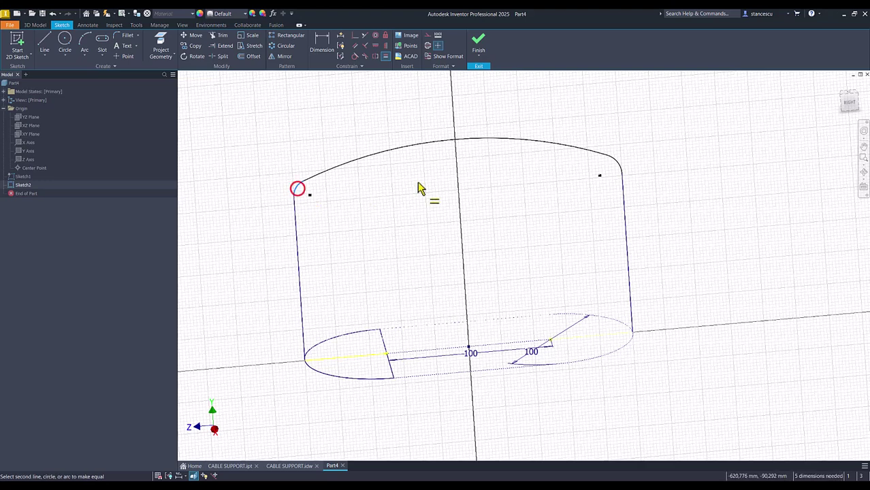
click(618, 165)
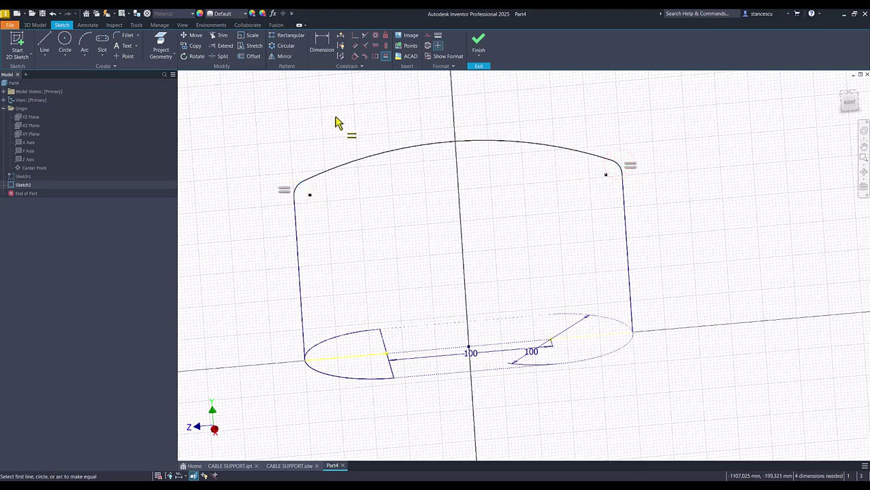
click(297, 268)
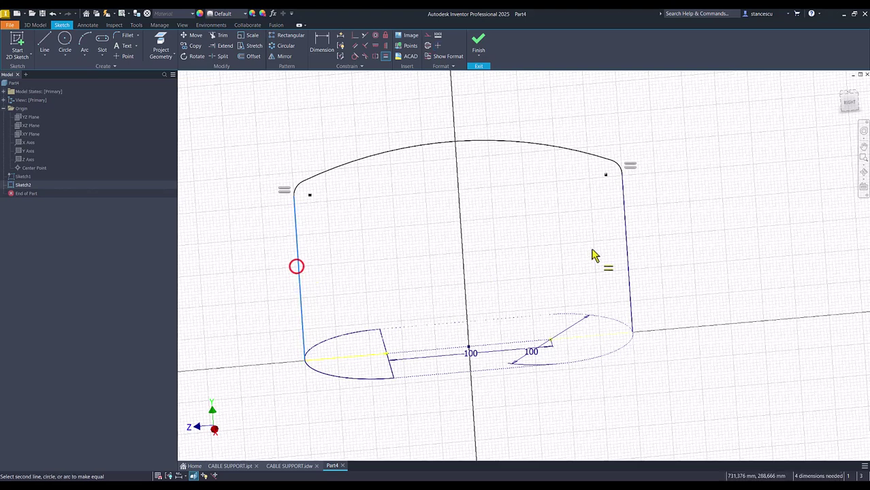
click(627, 259)
- Dimension the height from the origin point to the crown arc's point on the vertical axis as 170 mm
key(d)
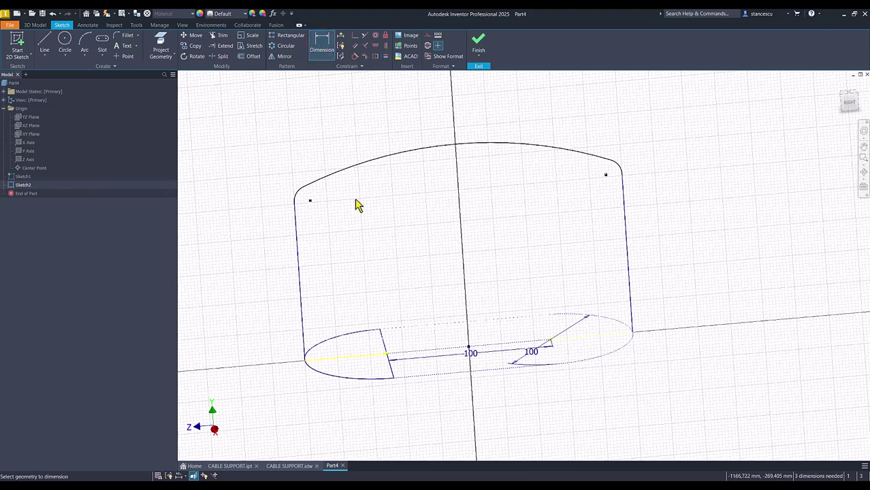
click(455, 145)
click(470, 349)
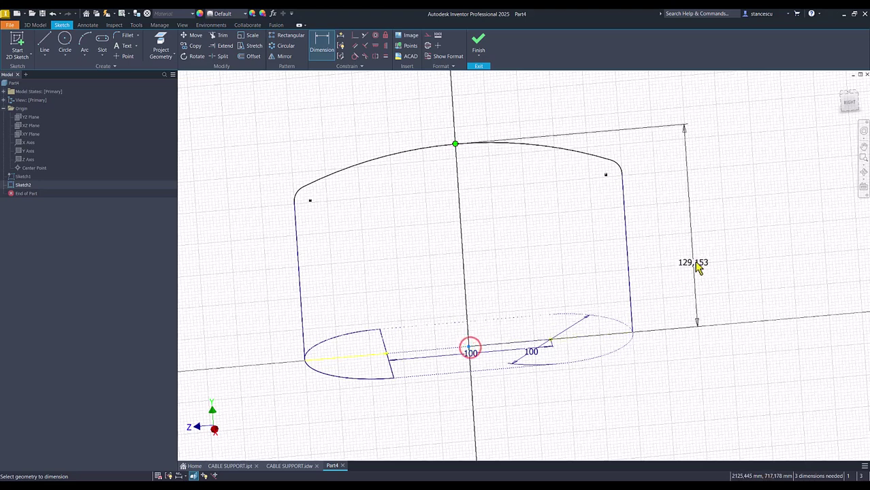
click(707, 245)
text(170)
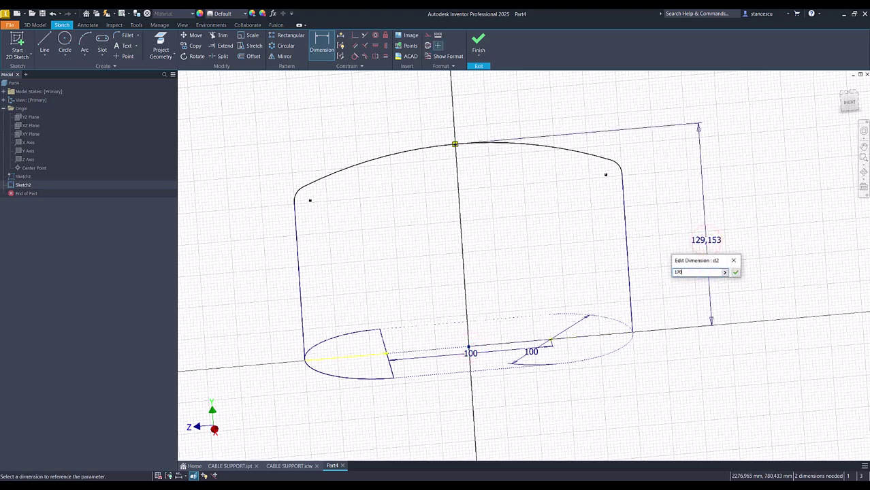
key(Return)
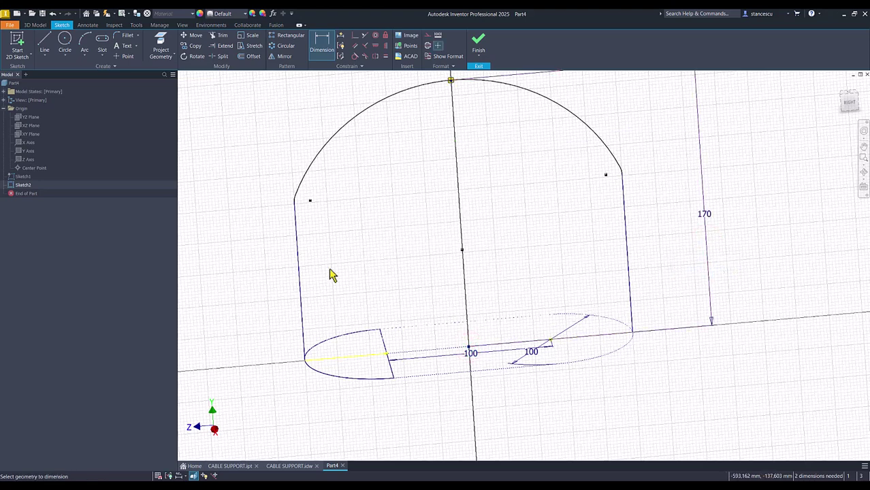
- Dimension the radius of the small corner arc on the projected half-round's side as 30 mm
scroll(298, 233, up, 3)
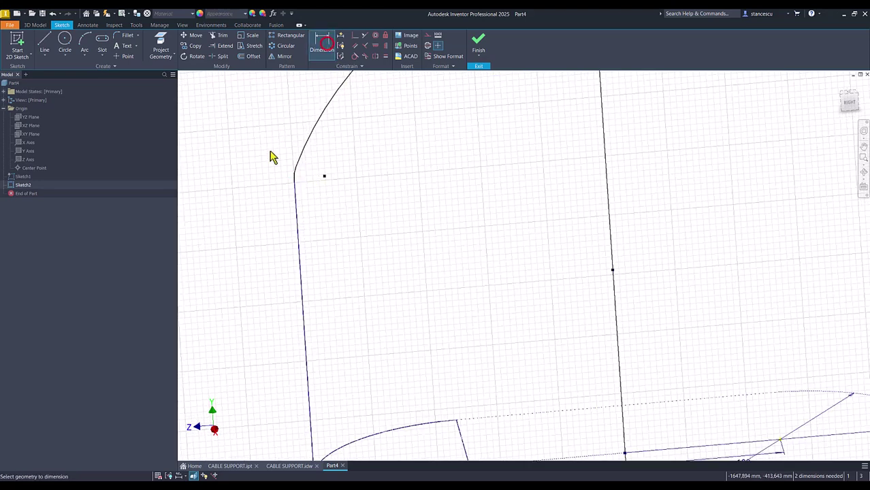
scroll(295, 175, up, 3)
click(309, 162)
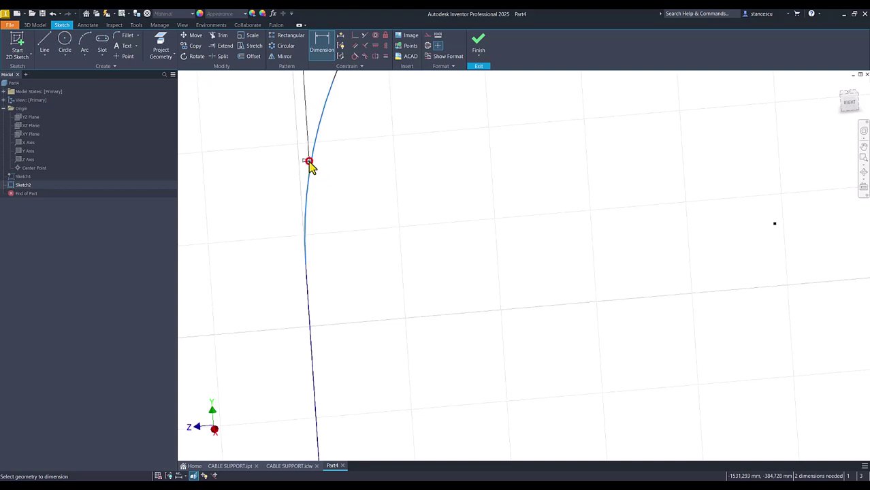
click(249, 145)
key(Return)
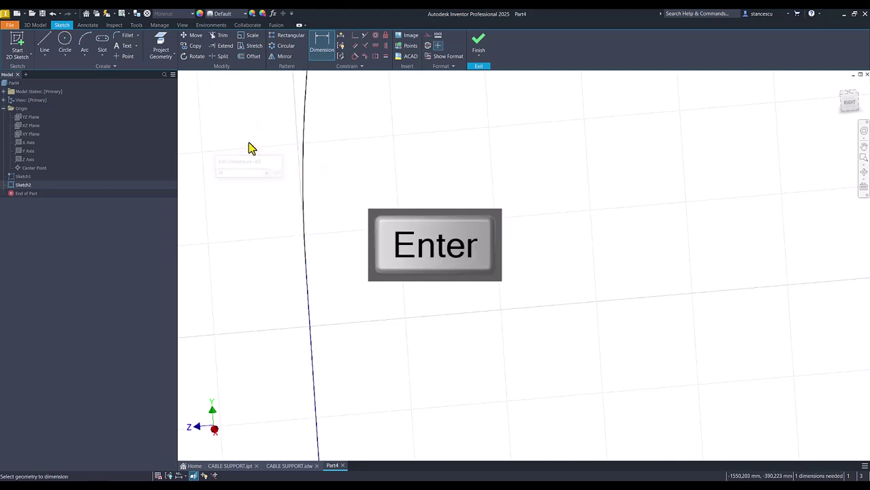
- Dimension the wide crown arc's radius as 200 mm
scroll(249, 148, down, 5)
key(Num_Lock)
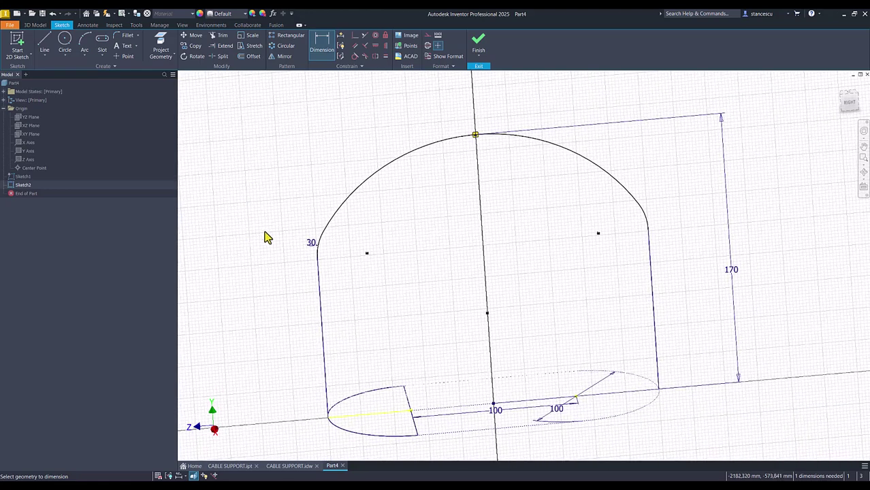
click(402, 161)
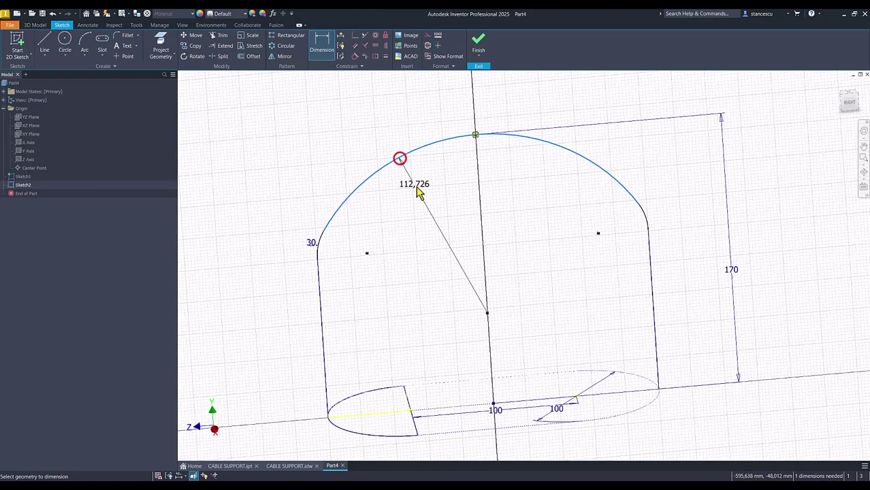
click(419, 194)
text(200)
key(Return)
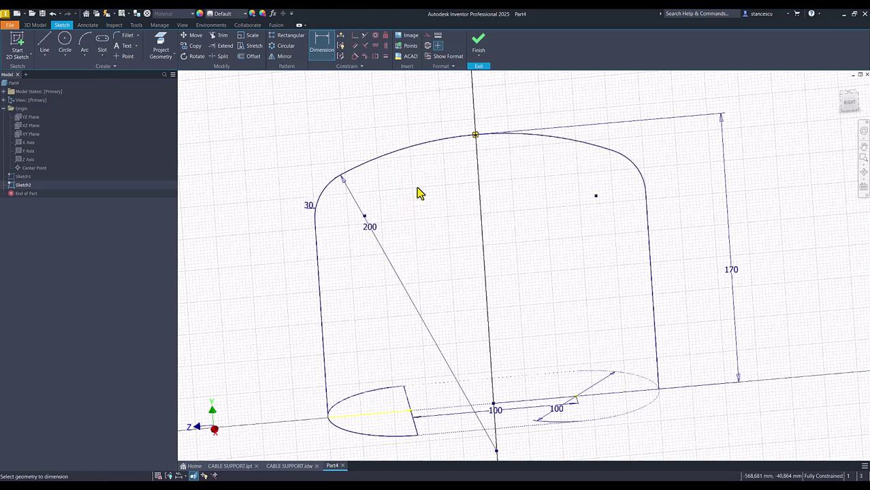
click(854, 103)
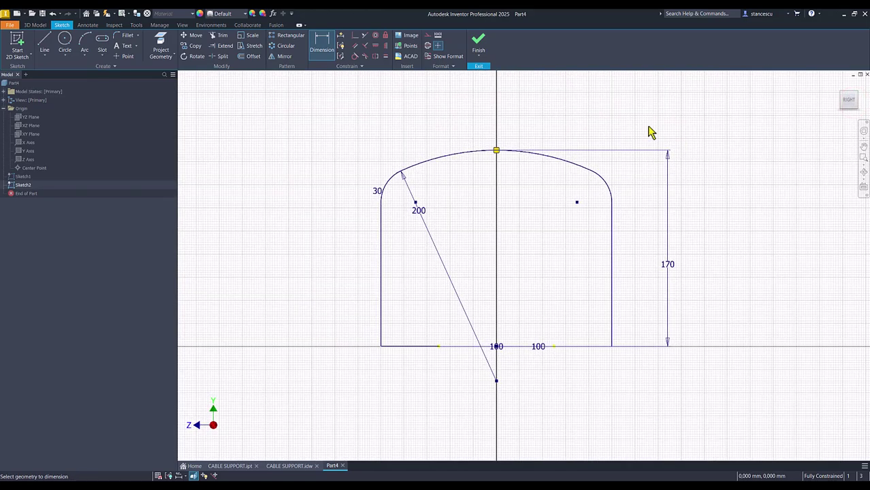
key(Escape)
- Convert the projected half-round segment at the profile's base to construction geometry and finish the sketch
drag(456, 329, 381, 373)
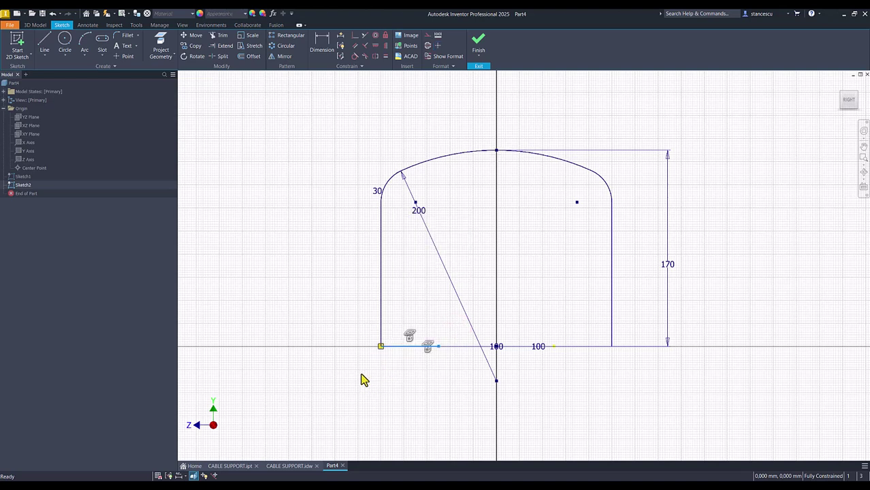
right_click(397, 363)
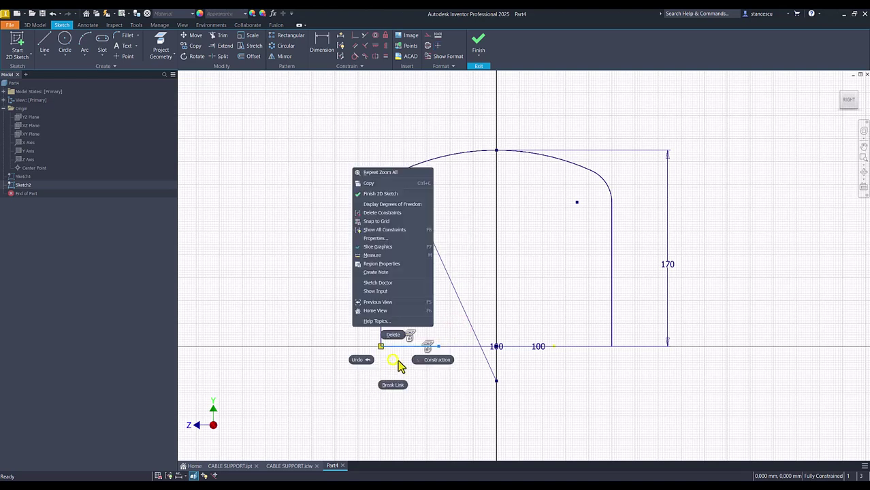
click(427, 366)
click(479, 41)
- Sweep the half-round profile along the crowned five-curve path as a new solid
key(F6)
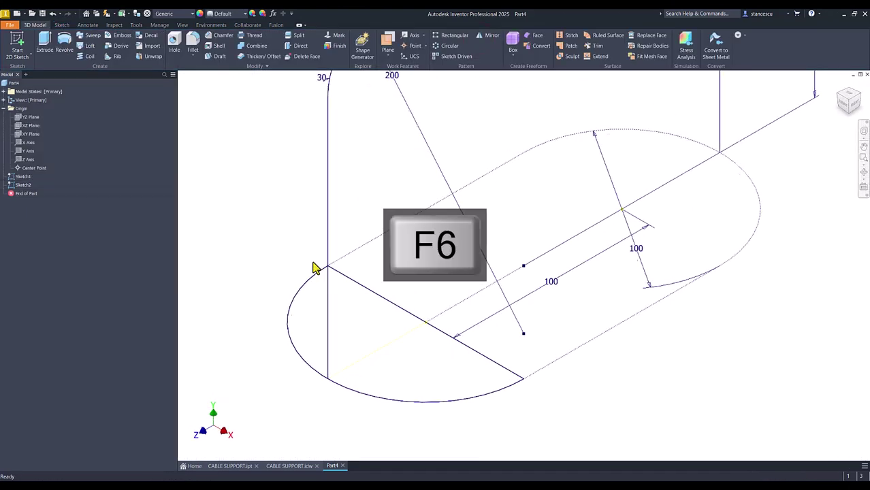
click(91, 35)
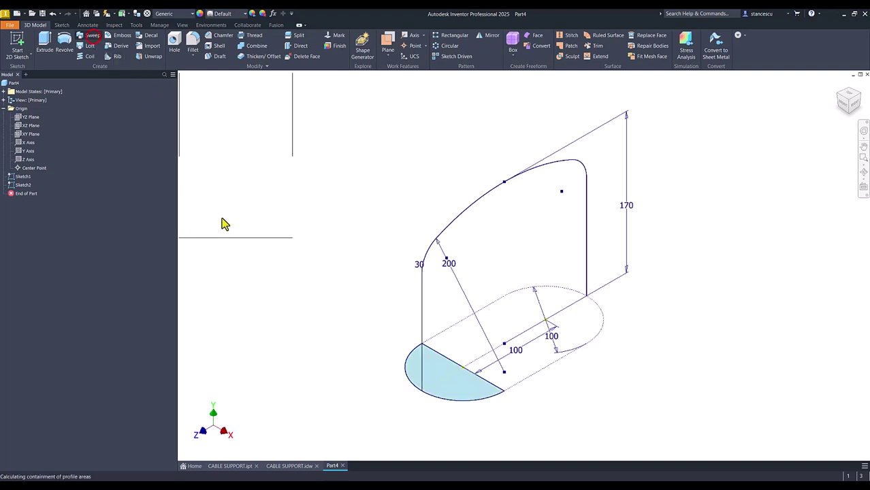
click(420, 295)
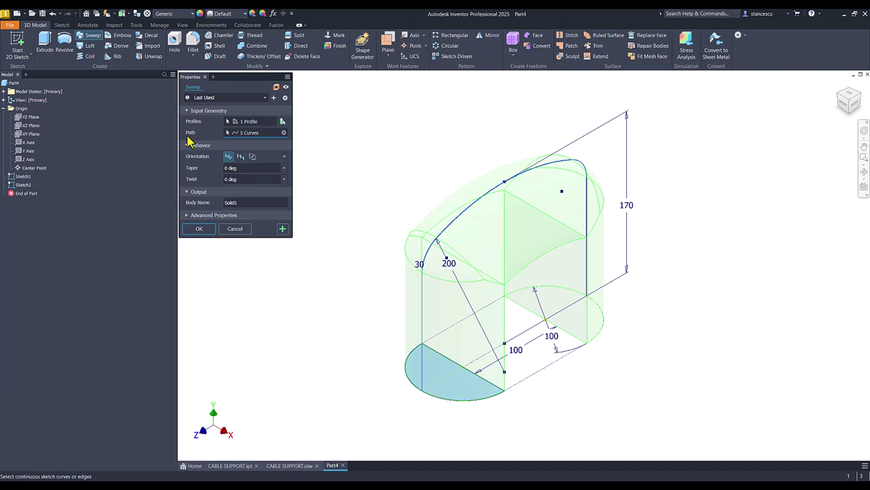
click(205, 229)
- Start a new 2D sketch on the XY origin plane with the model sliced at the sketch plane
key(F6)
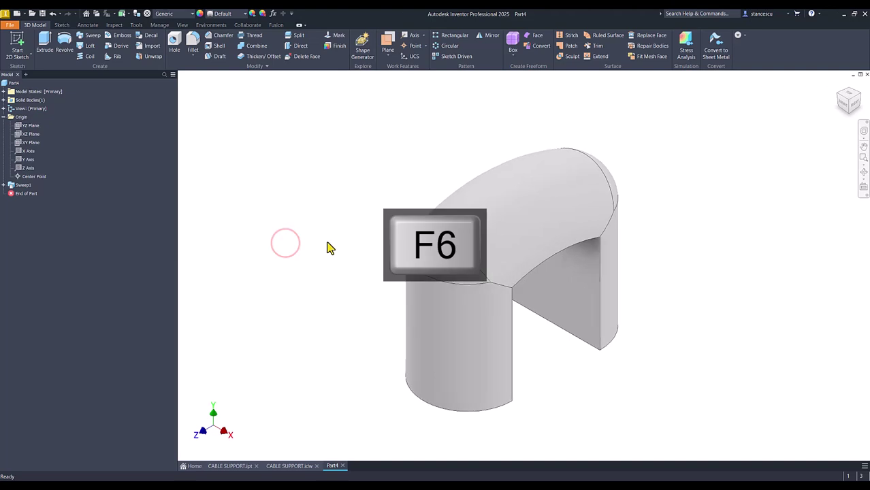
click(31, 143)
click(506, 238)
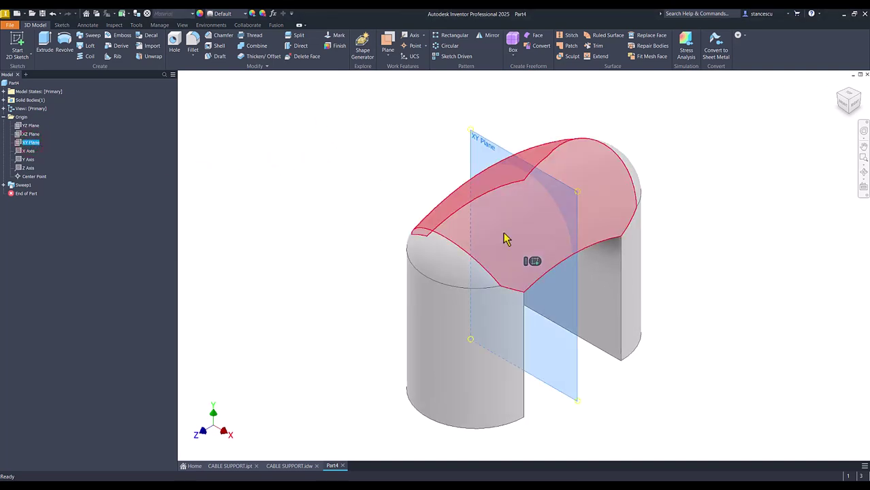
click(536, 262)
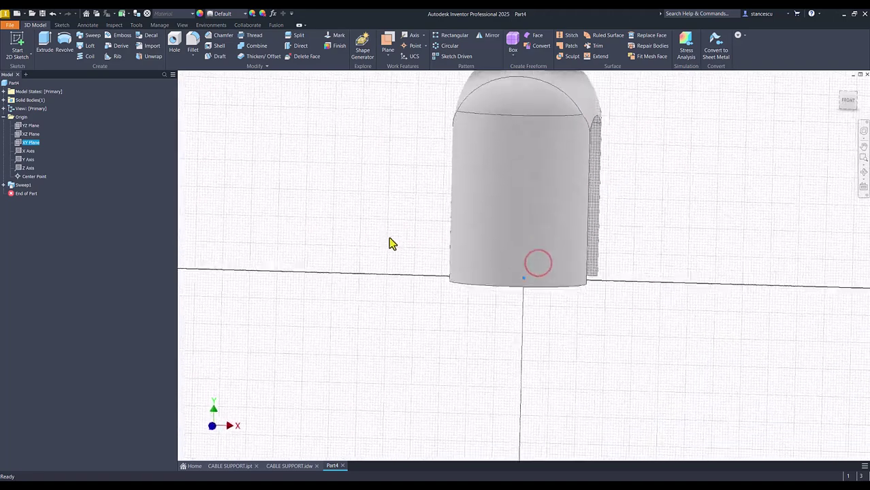
key(F7)
key(Num_Lock)
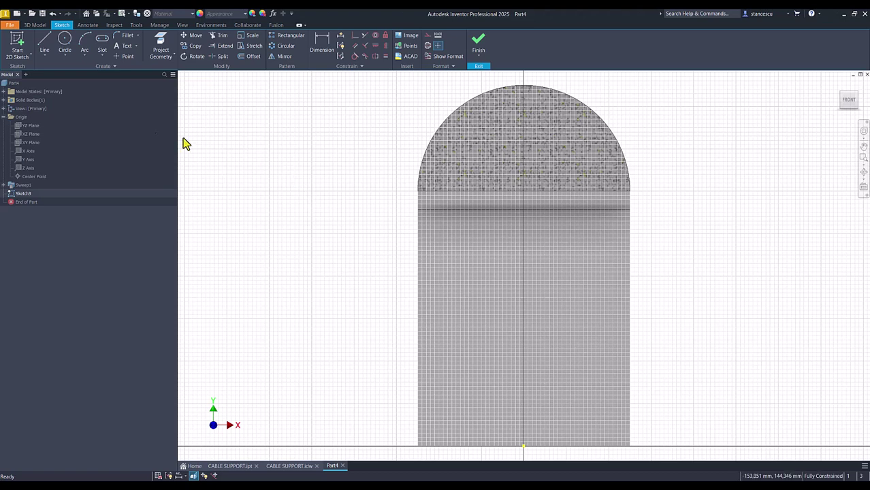
- Draw a full-width rectangle about 34 mm high at the body's base, and a narrower rectangle from its upper edge to above the arch
click(101, 62)
click(105, 75)
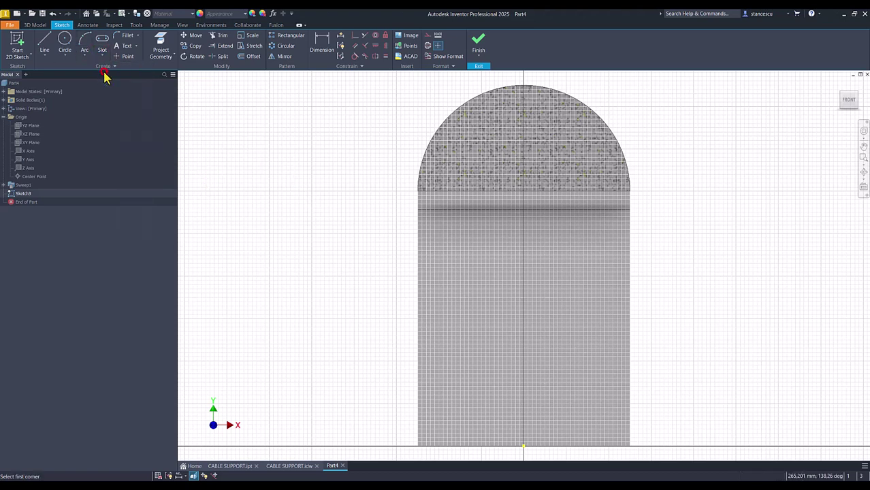
click(418, 446)
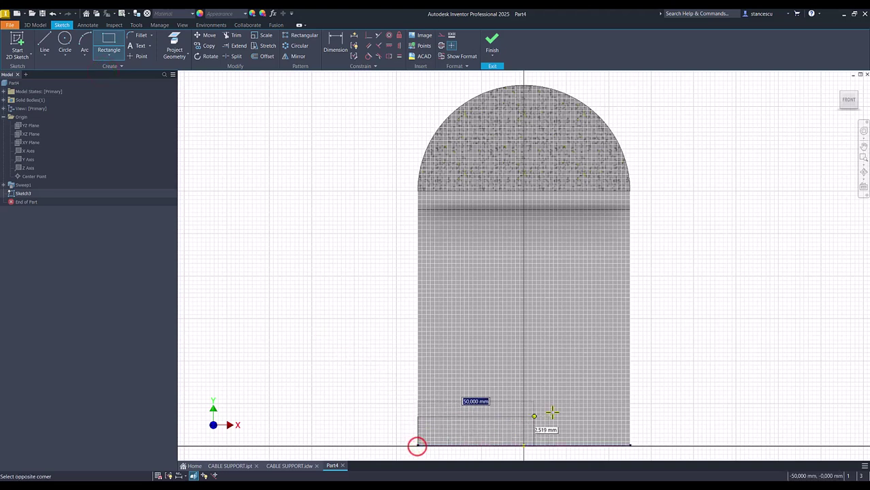
click(630, 374)
click(473, 375)
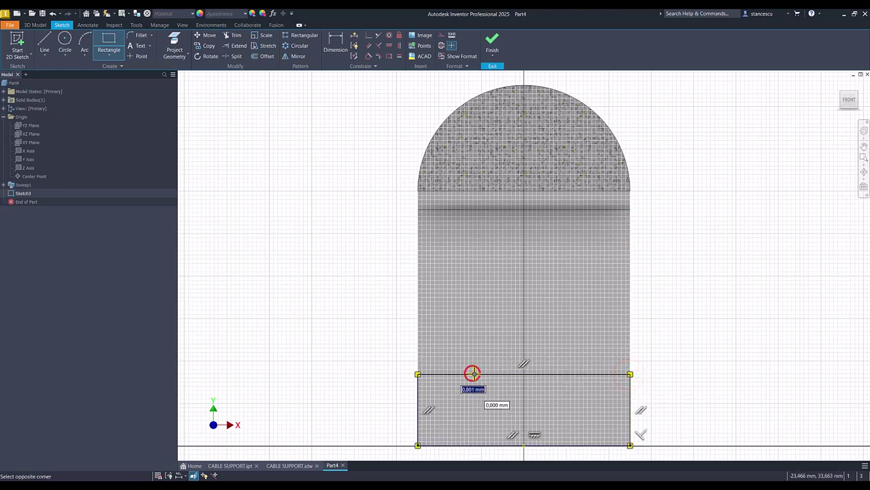
click(577, 75)
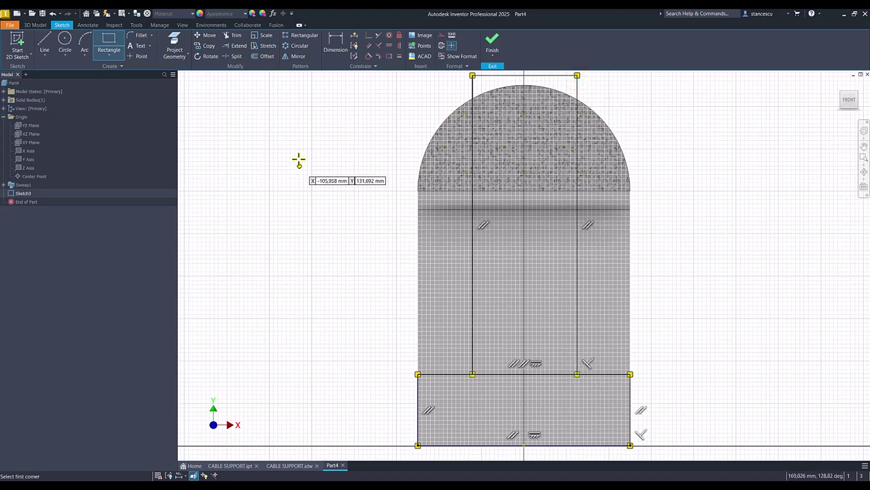
- Make the midpoint of the narrow rectangle's lower edge coincident with the midpoint of the base rectangle's upper edge
click(369, 36)
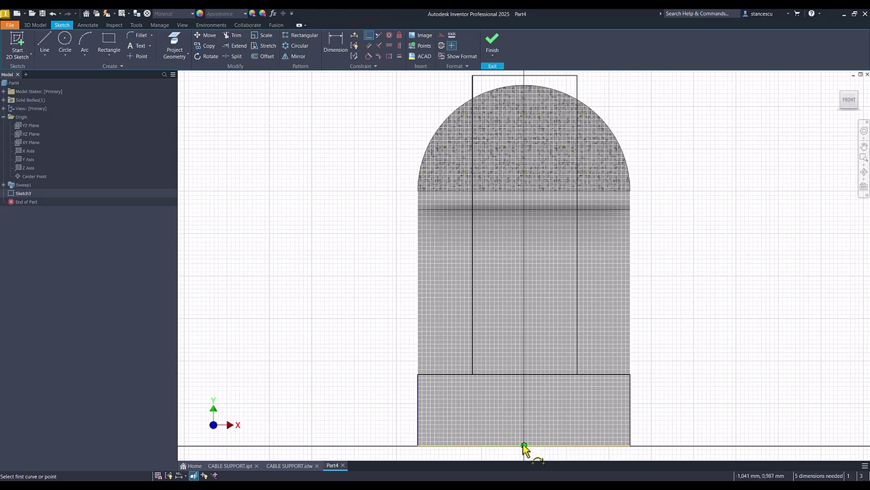
click(529, 378)
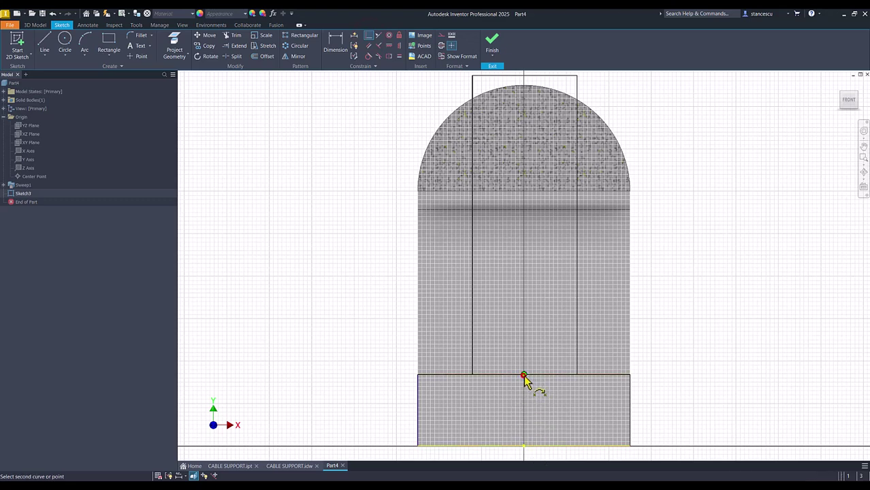
click(525, 376)
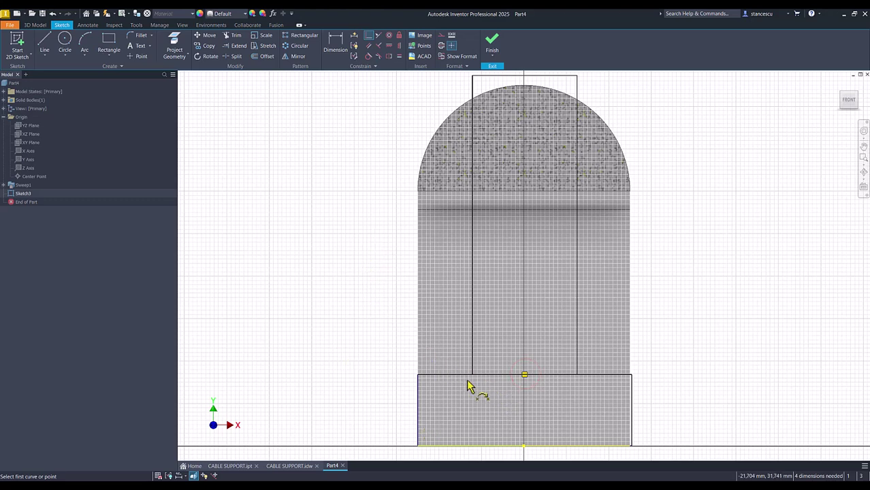
key(Escape)
- Pull the base rectangle's free side outward and make its lower edge's midpoint coincident with the projected origin point
drag(632, 402, 679, 408)
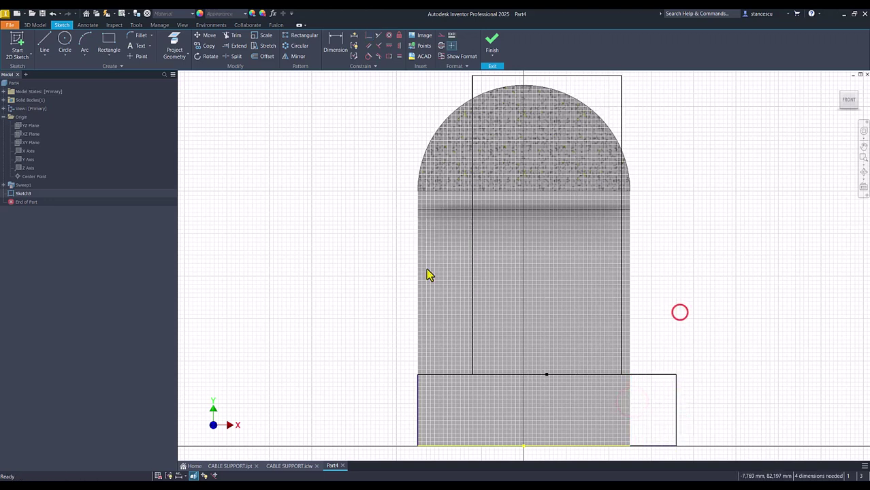
click(369, 36)
click(524, 447)
click(547, 446)
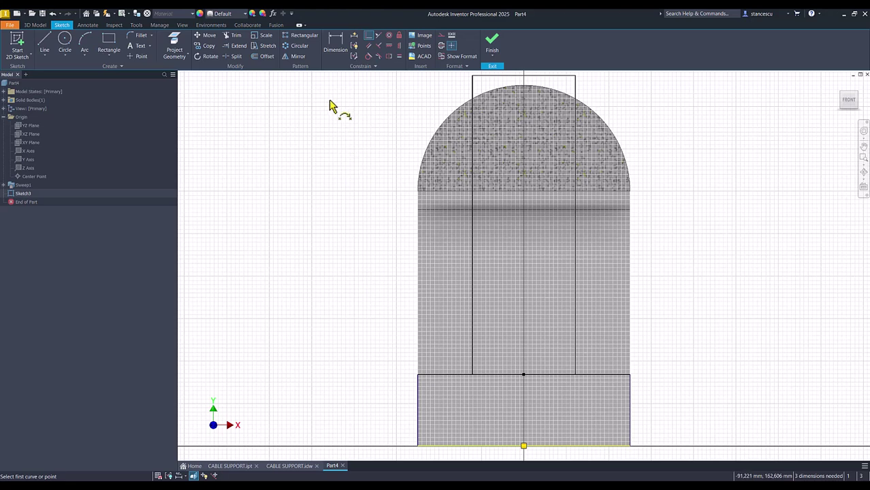
- Project the body's arched outer edge into the sketch and make the narrow rectangle's top line tangent to it
click(175, 58)
click(446, 118)
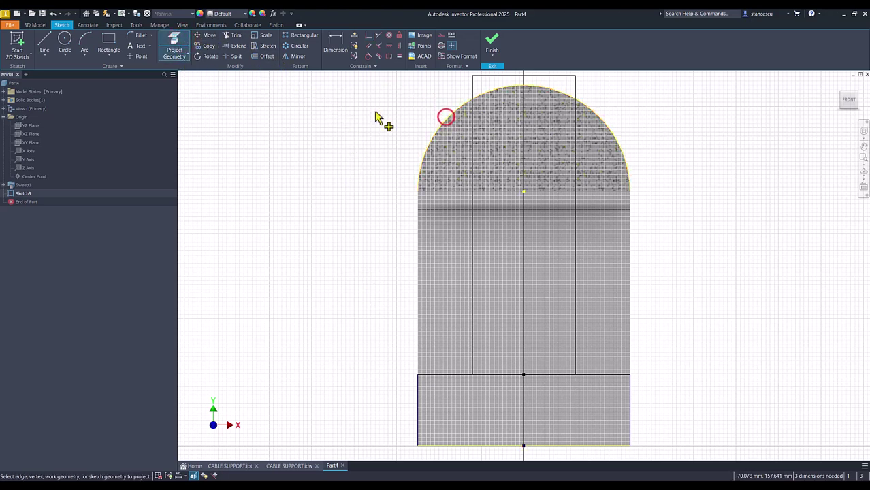
click(370, 57)
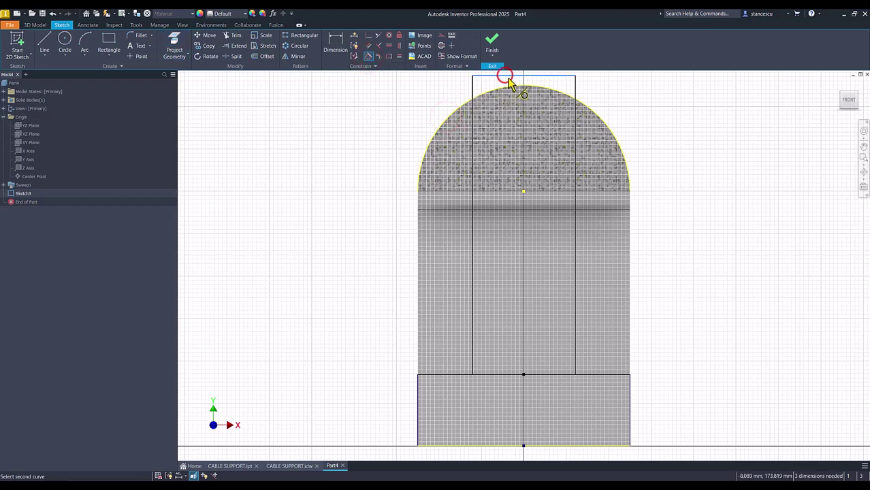
click(508, 87)
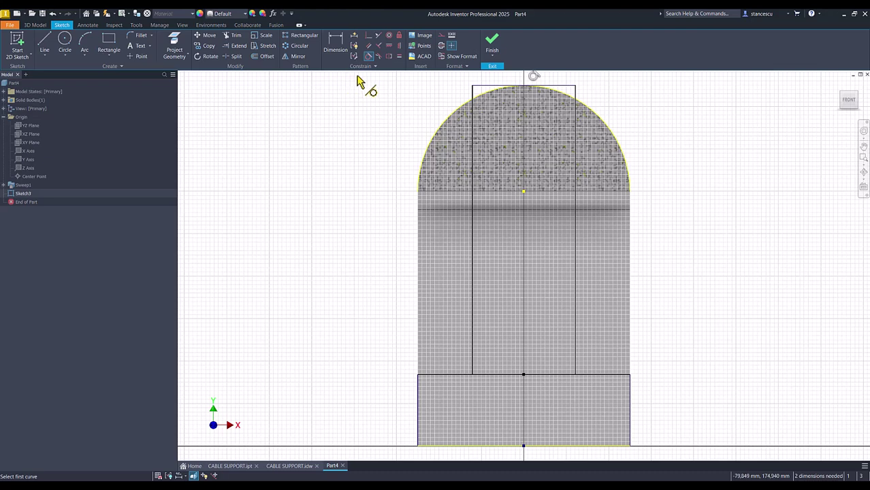
- Dimension the width of the narrow upright rectangle to 50 mm
click(334, 46)
click(471, 245)
click(576, 253)
click(610, 258)
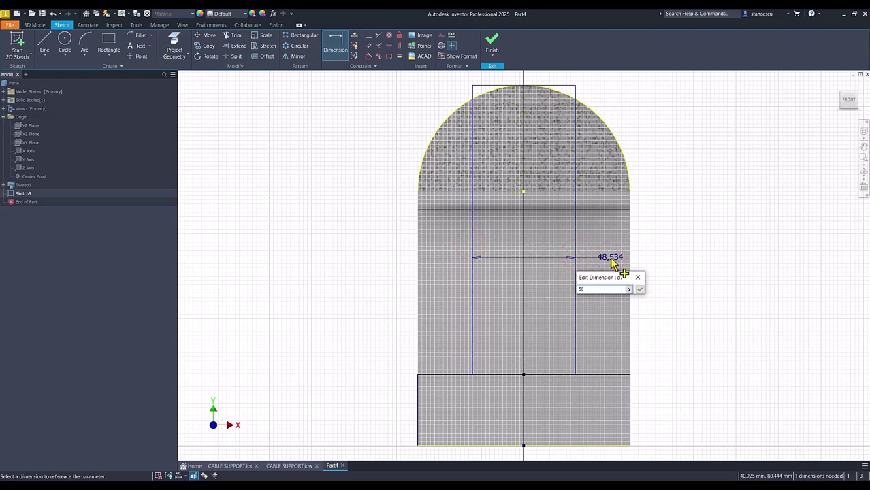
key(Return)
- Dimension the base rectangle's height to 20 mm and finish the sketch
click(417, 399)
click(382, 399)
text(20)
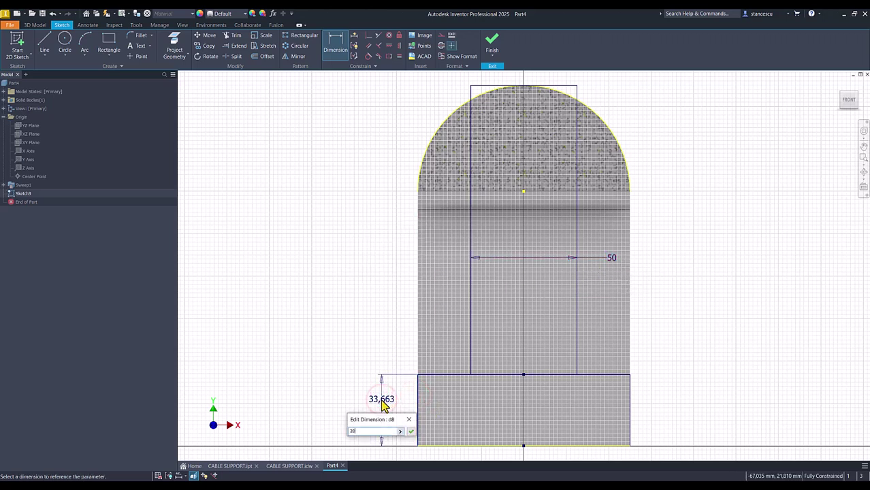
key(Return)
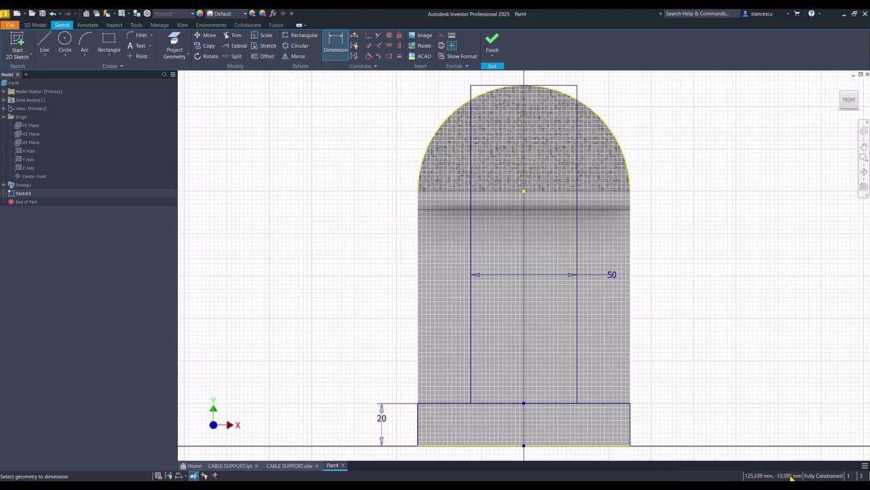
click(492, 41)
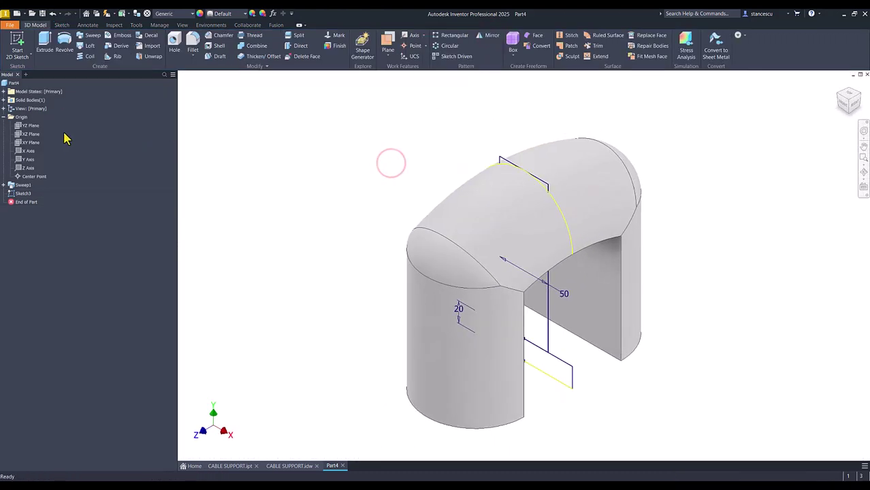
- Extrude both profile regions symmetrically through all as an Intersect with the swept body
click(45, 46)
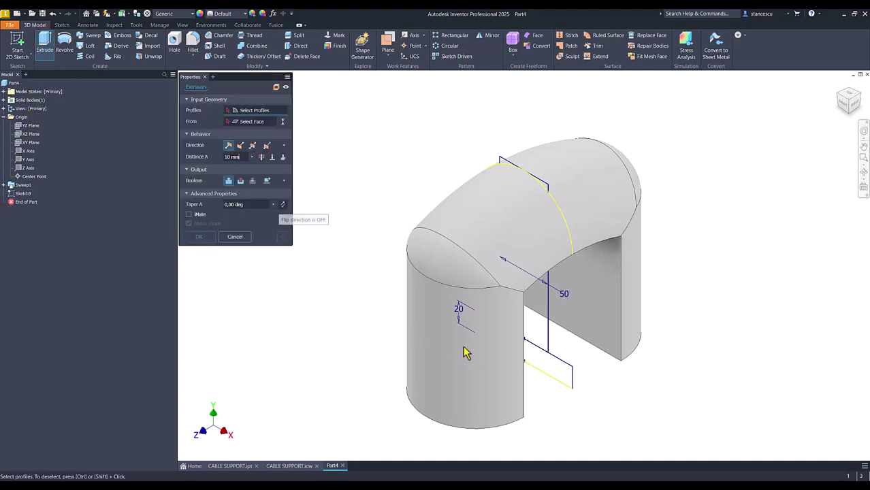
click(543, 368)
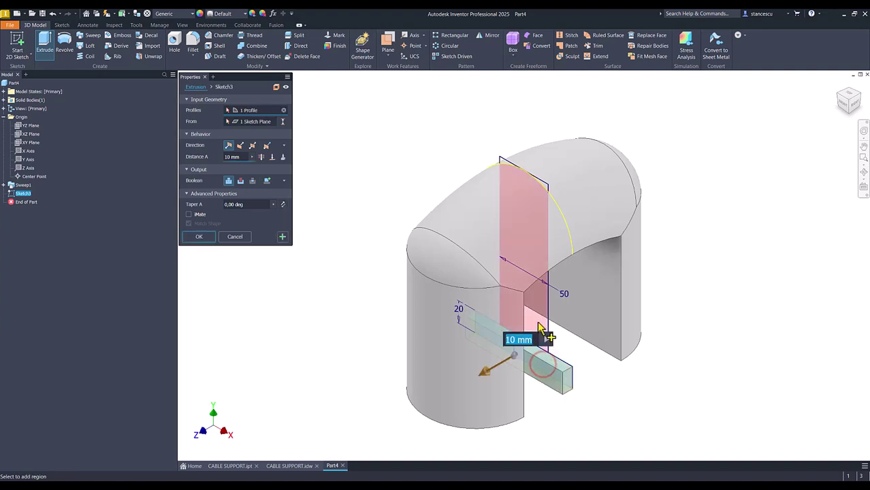
click(537, 323)
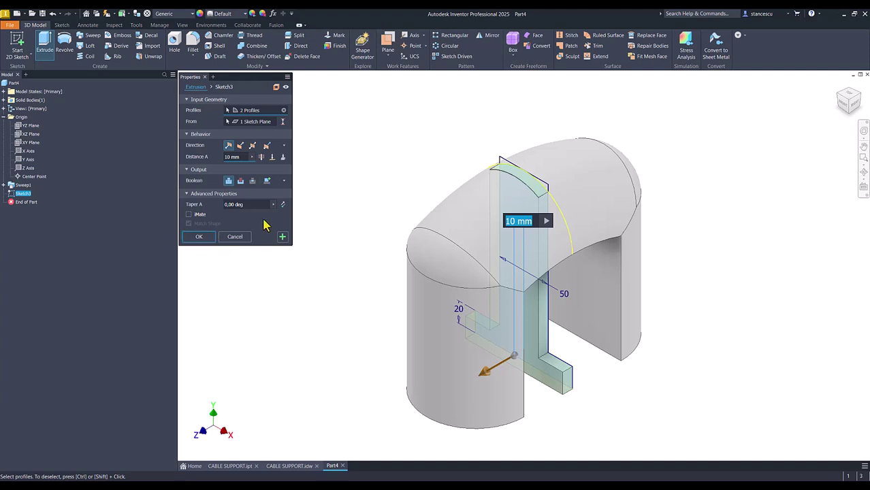
click(252, 181)
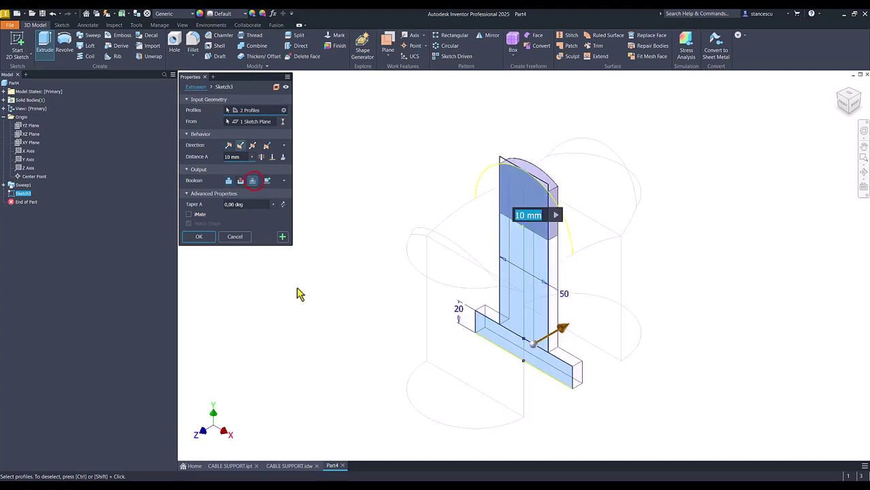
click(253, 146)
click(261, 156)
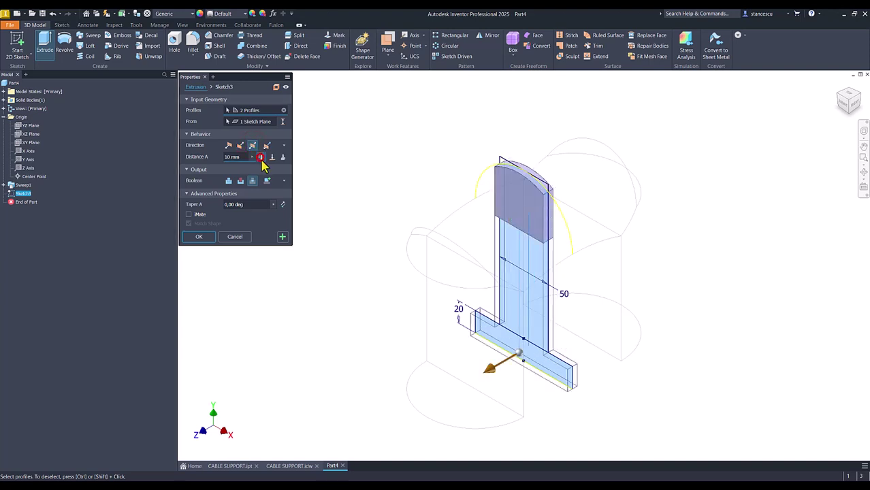
click(208, 237)
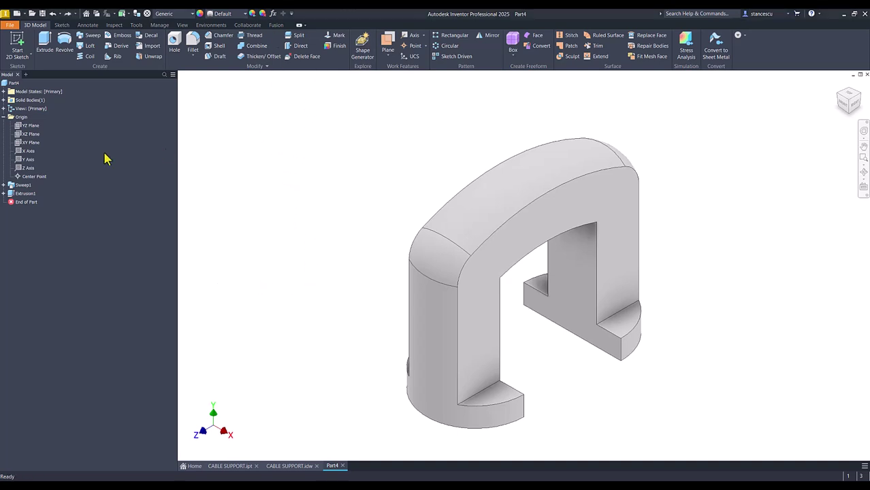
- Start a sketch on the XY plane with sliced graphics and project the opening's horizontal upper edge and the upright's two side edges
click(30, 144)
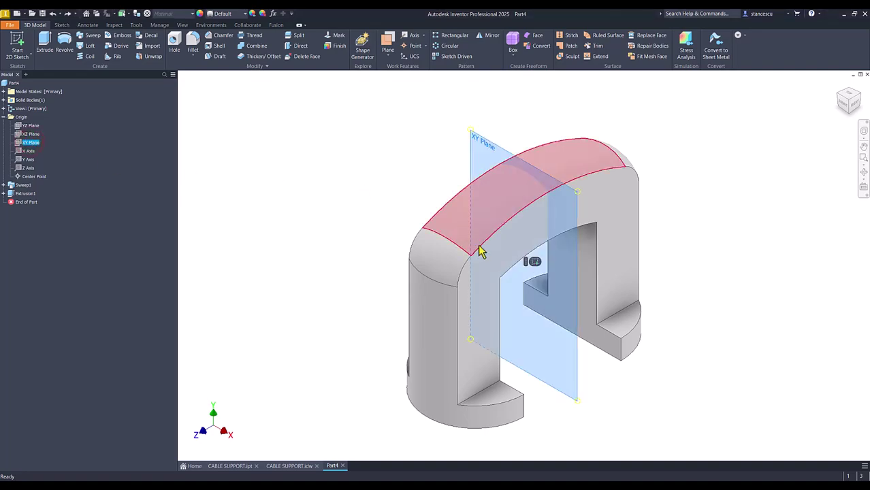
click(537, 262)
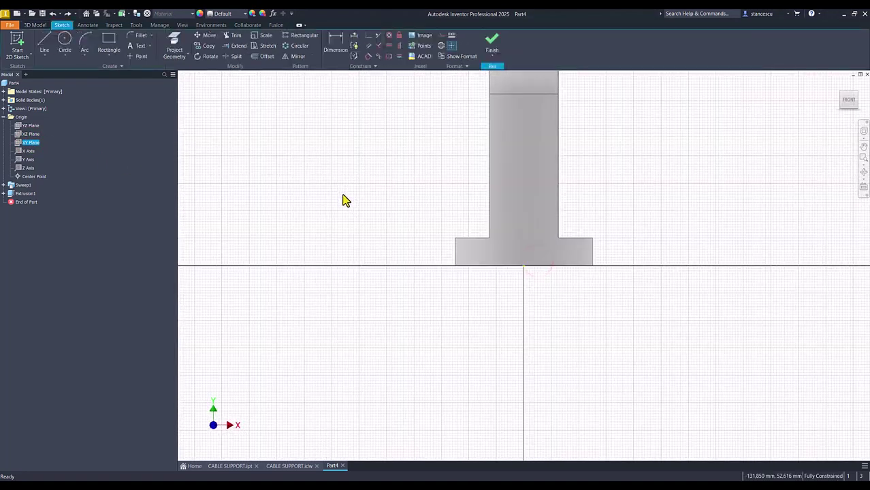
key(F7)
key(Home)
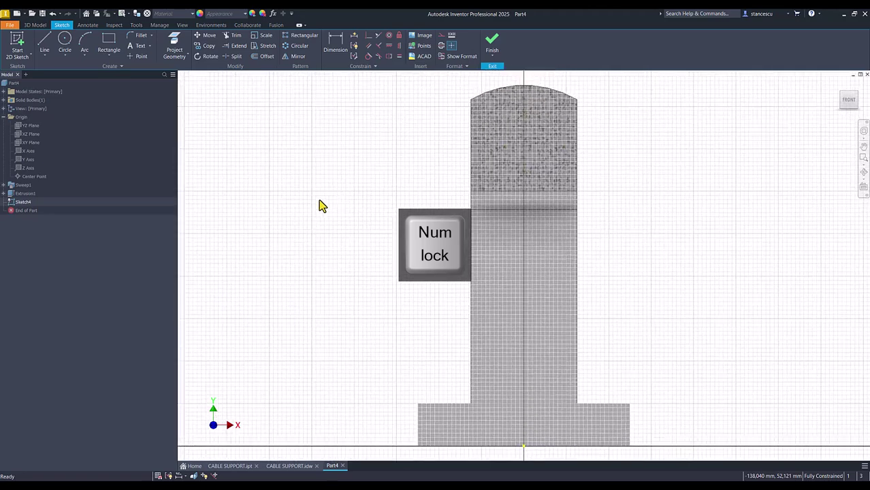
click(173, 44)
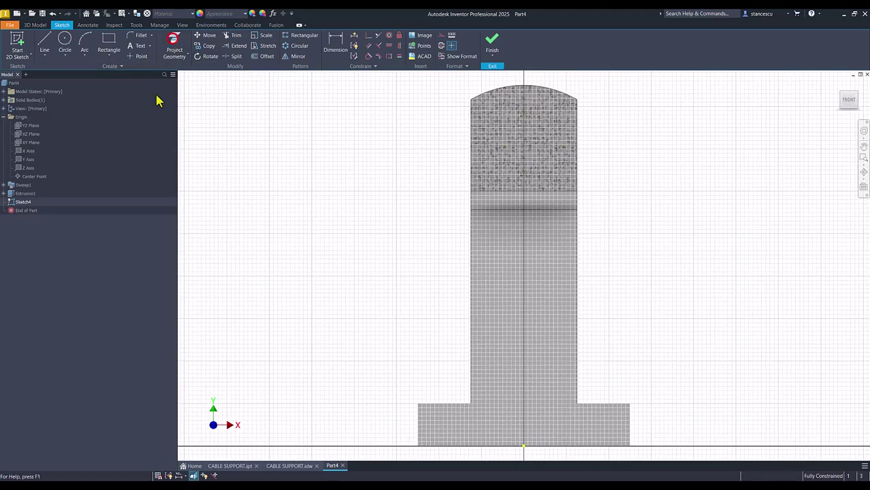
click(502, 192)
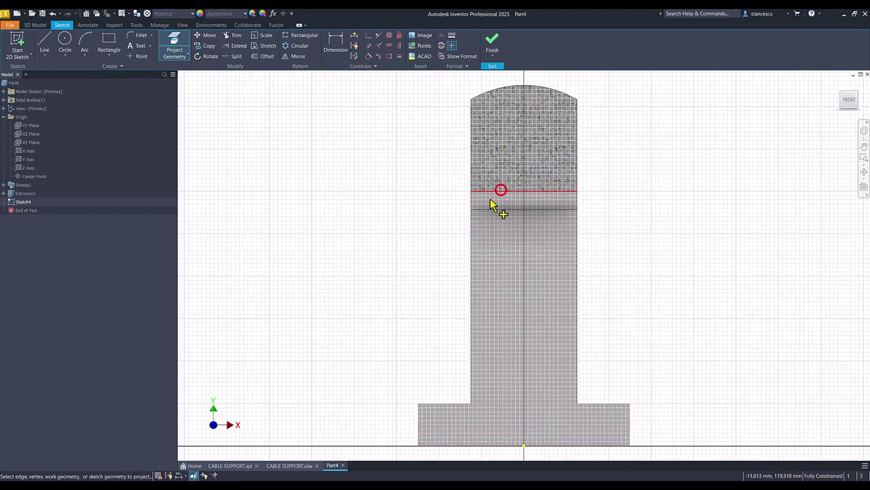
click(474, 243)
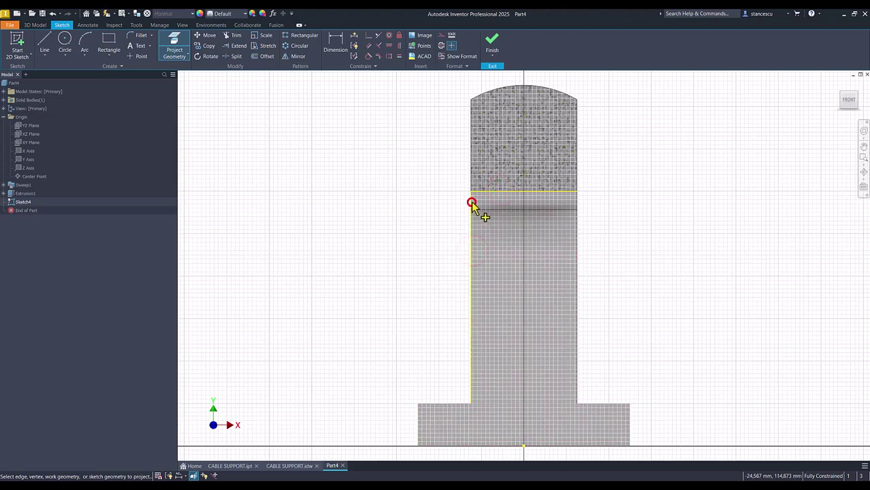
click(576, 198)
click(577, 232)
- Project the base flange's upper, side and bottom edges to close the stepped profile, and finish the sketch
click(437, 404)
click(417, 418)
click(495, 448)
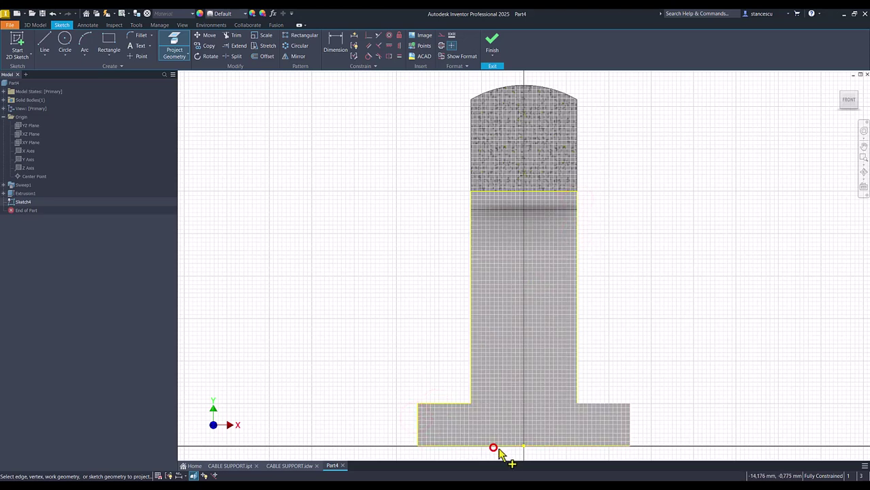
click(628, 431)
click(619, 406)
click(491, 43)
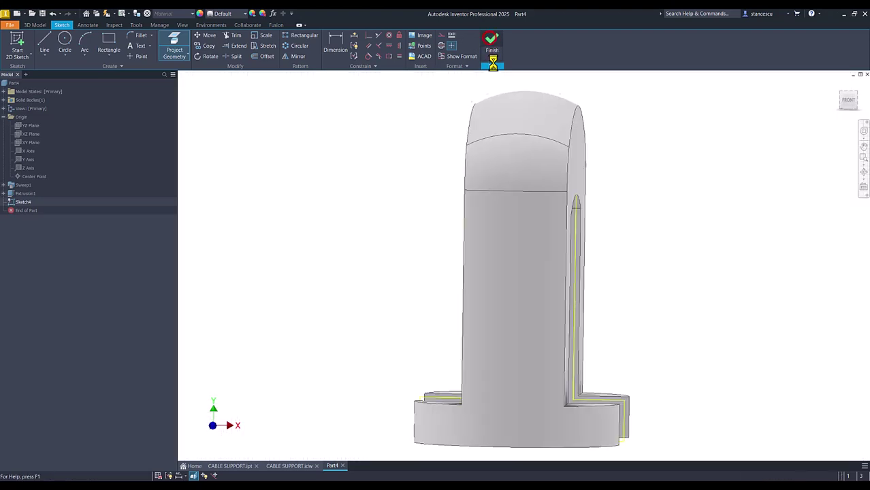
- Extrude the projected profile symmetrically by 100 mm, joined to the body, to fill the gap between the legs
click(45, 44)
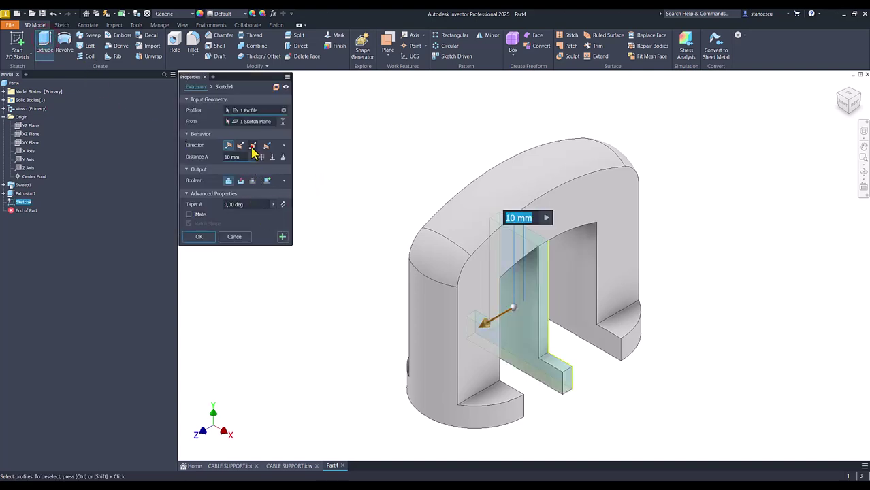
click(252, 146)
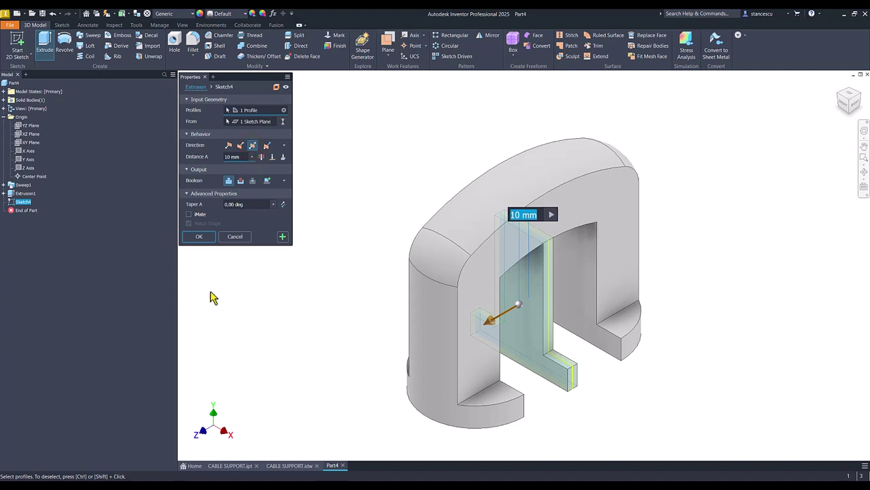
text(100)
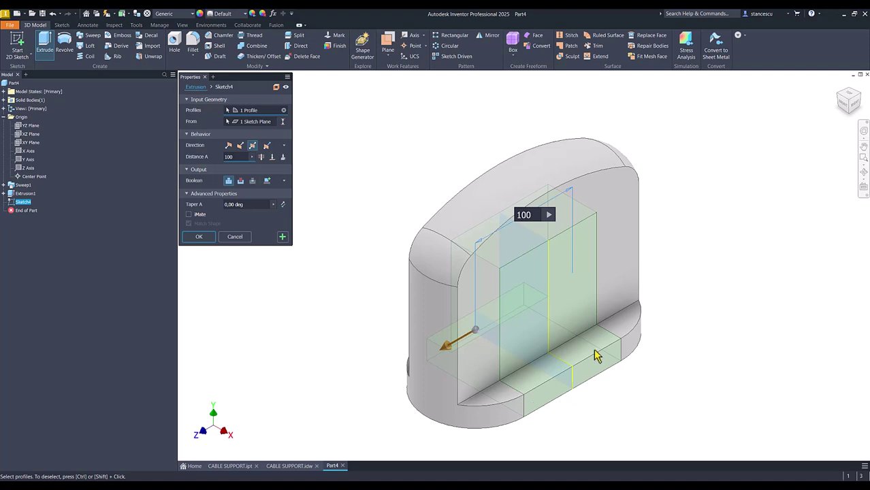
click(198, 237)
click(317, 227)
key(F6)
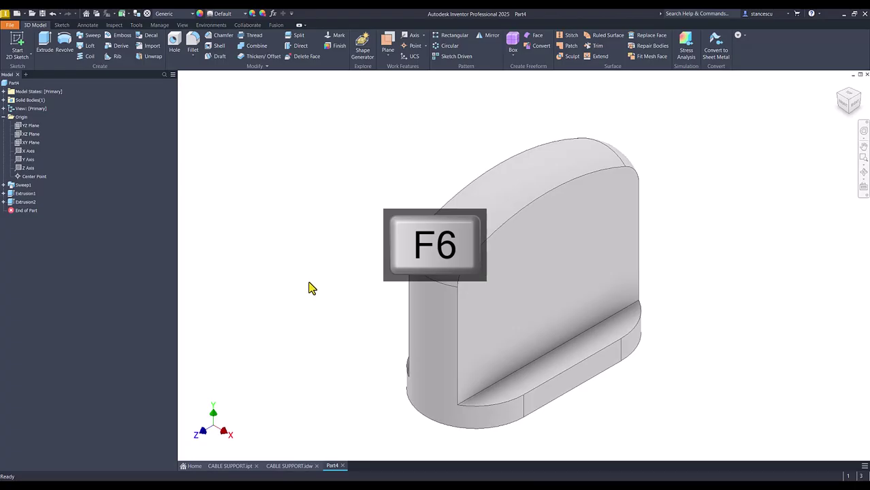
- Check the hole dimensions in the CABLE SUPPORT.idw drawing and start a sketch with sliced graphics on the YZ plane of Part4
click(287, 467)
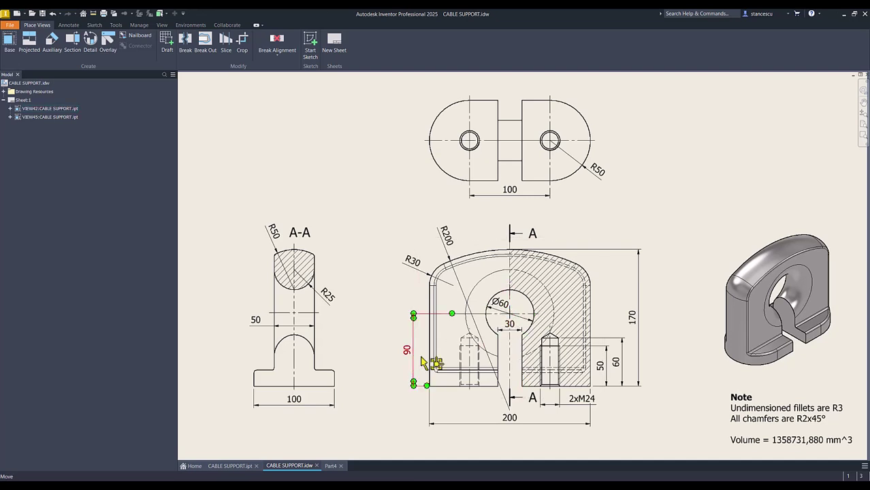
click(331, 466)
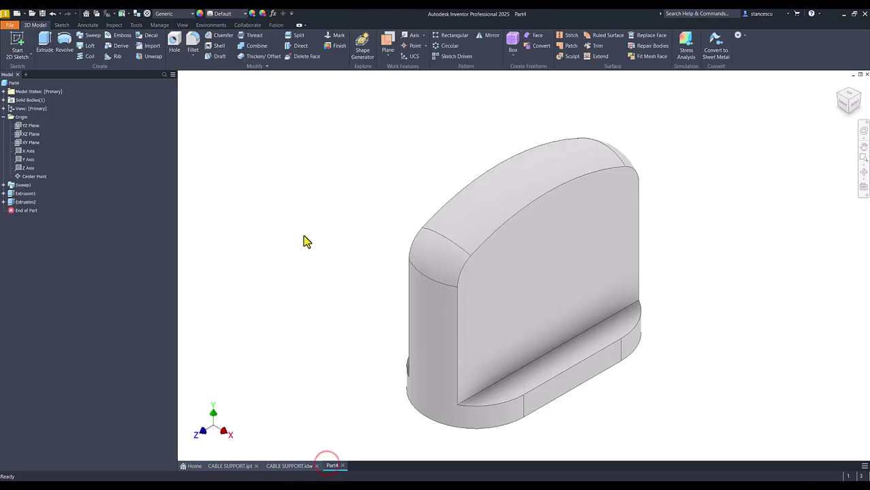
click(31, 127)
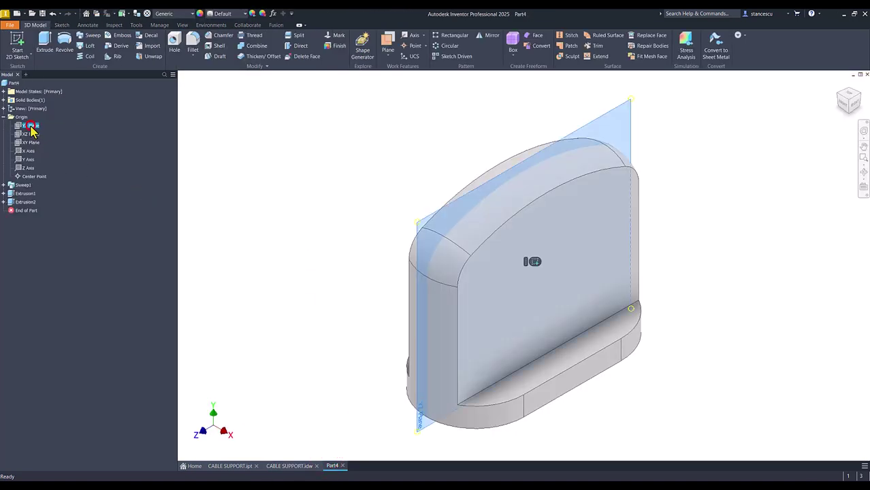
click(536, 263)
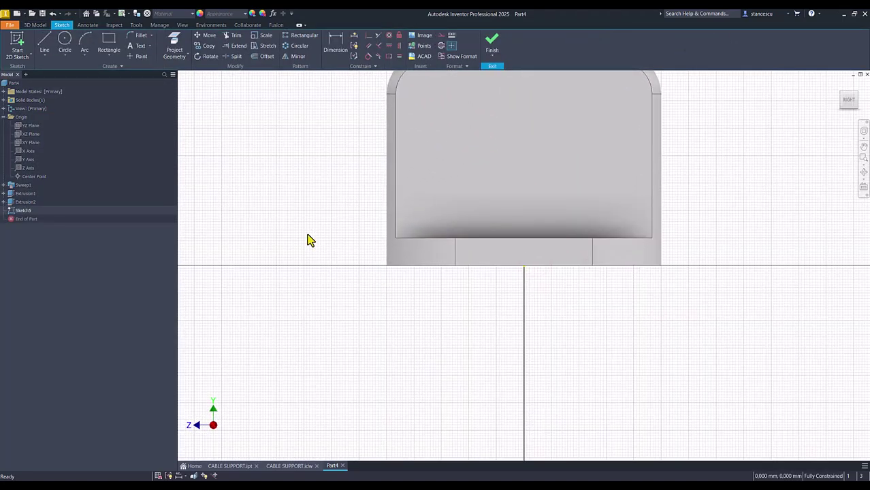
key(Num_Lock)
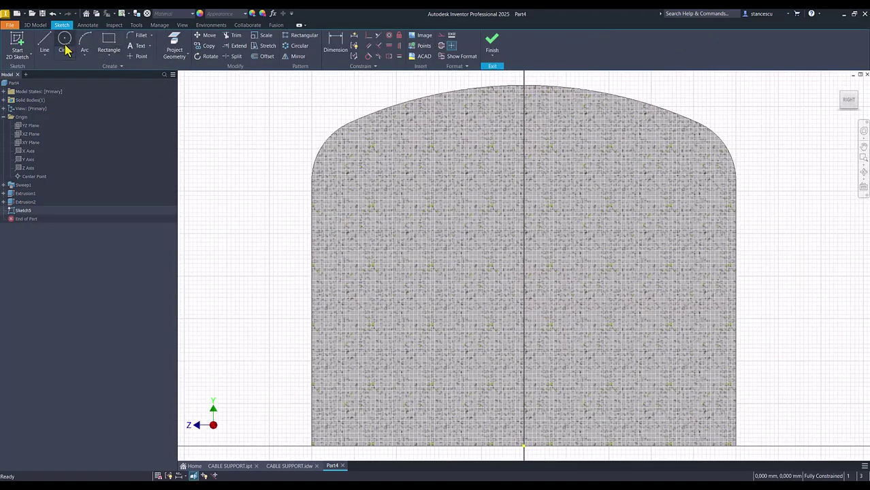
- Draw a 60 mm diameter circle inside the body's sectioned face, slightly off its vertical centreline
click(64, 48)
click(489, 259)
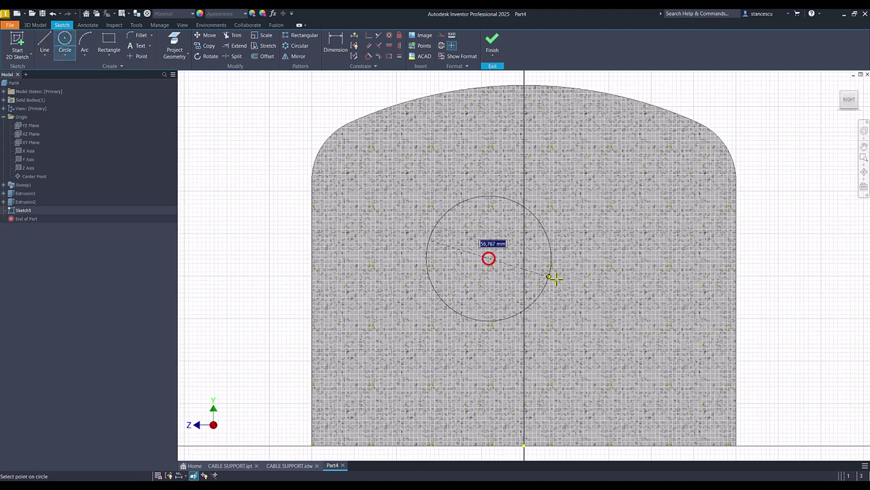
text(60)
key(Return)
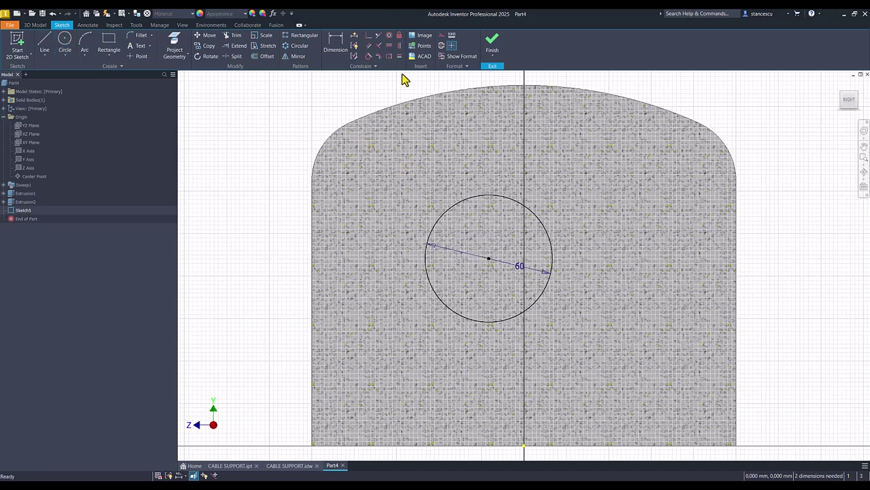
- Align the circle's centre directly above the projected origin point with a Horizontal constraint
click(399, 46)
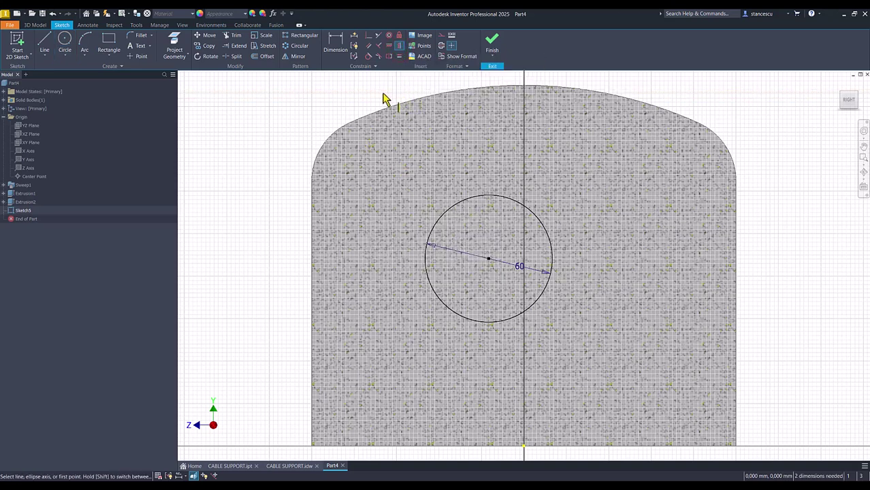
click(388, 46)
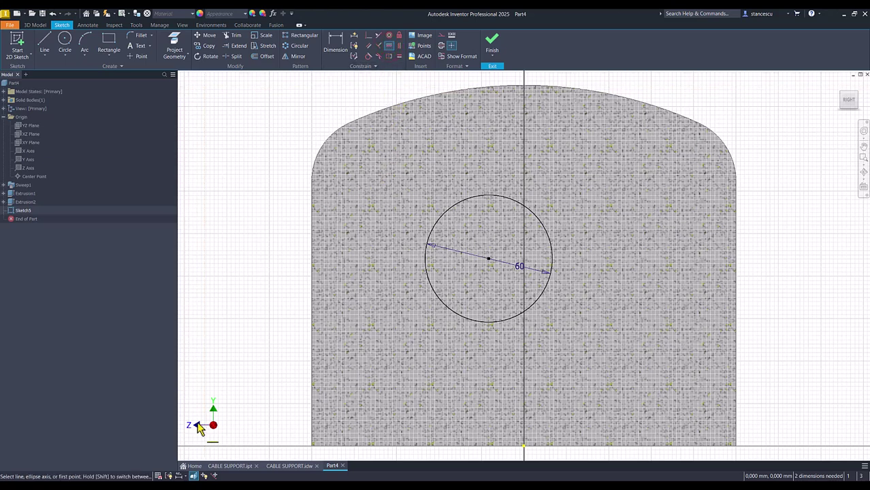
click(489, 260)
click(524, 447)
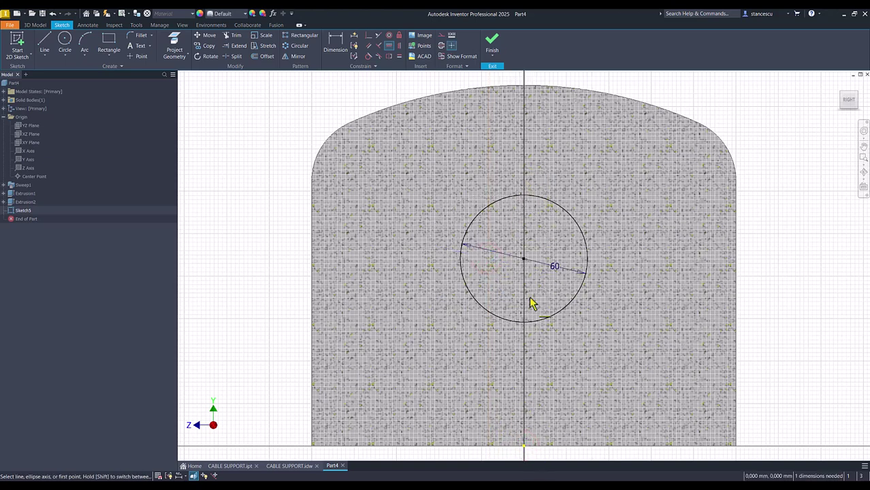
- Dimension the height of the circle's centre above the projected origin point to 90 mm
click(335, 47)
click(564, 306)
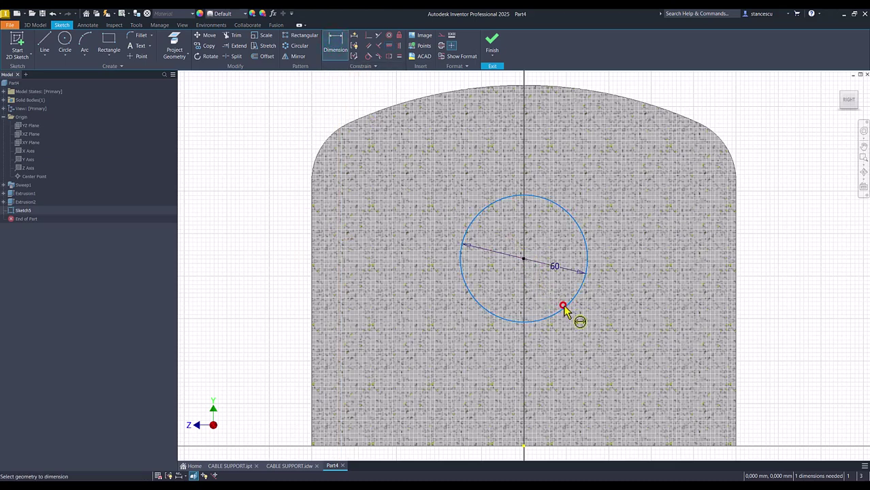
click(524, 446)
click(785, 355)
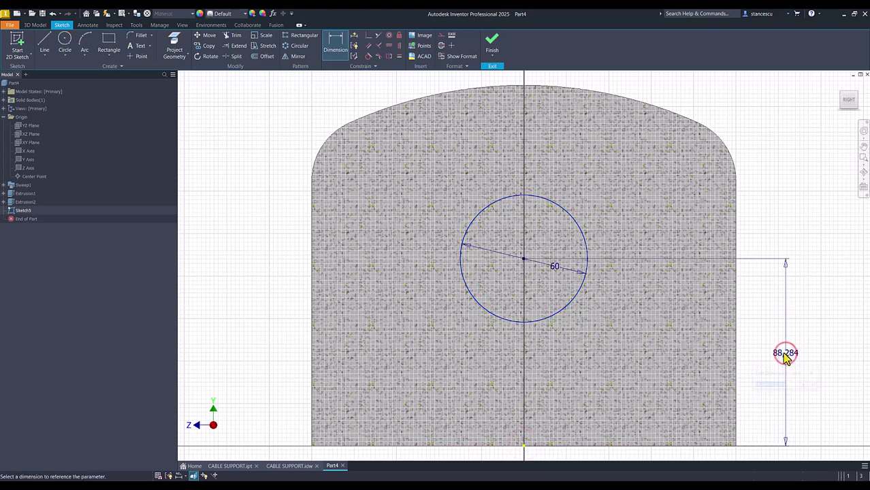
text(90)
key(Return)
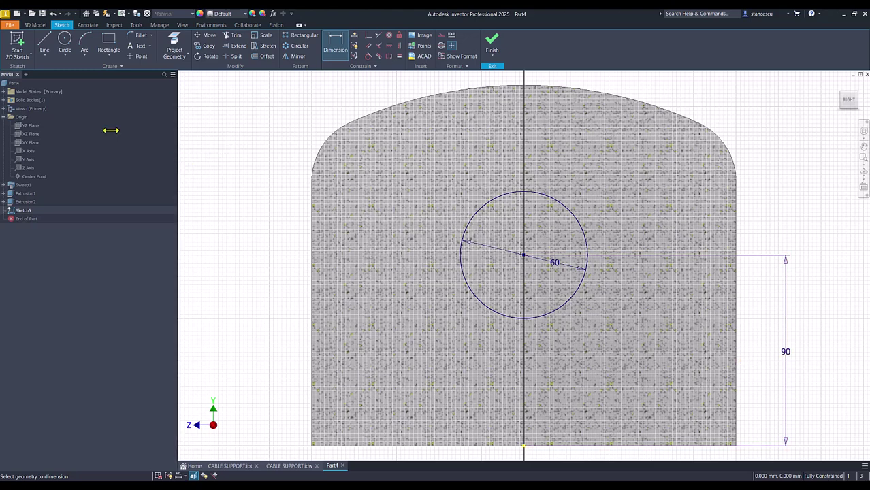
- Draw two vertical lines from the circle's lower part down to the base and join their bottom ends with a horizontal line
click(43, 45)
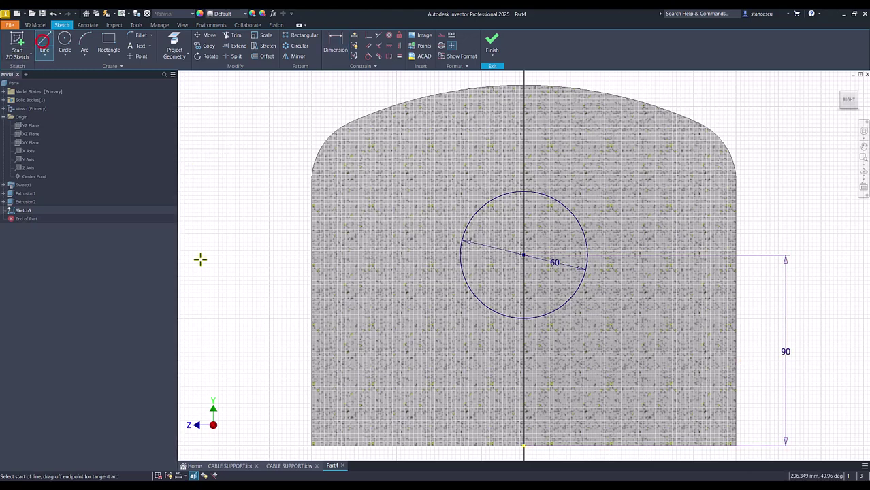
click(484, 307)
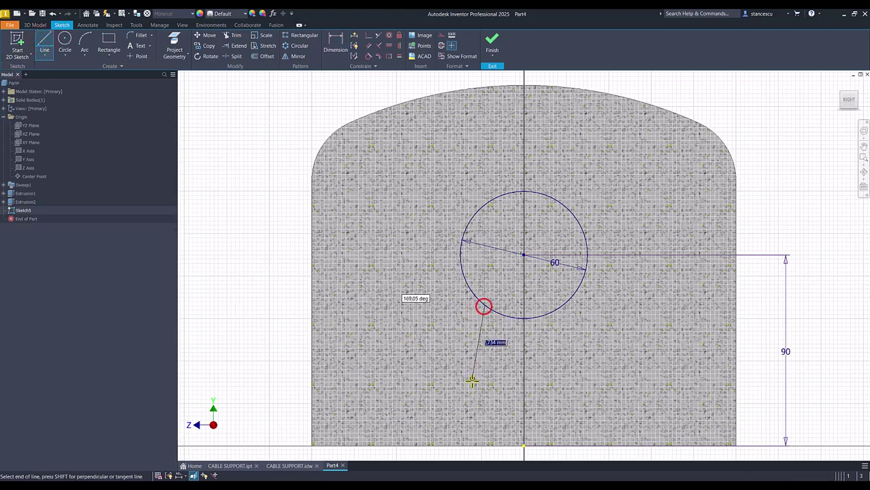
double_click(485, 446)
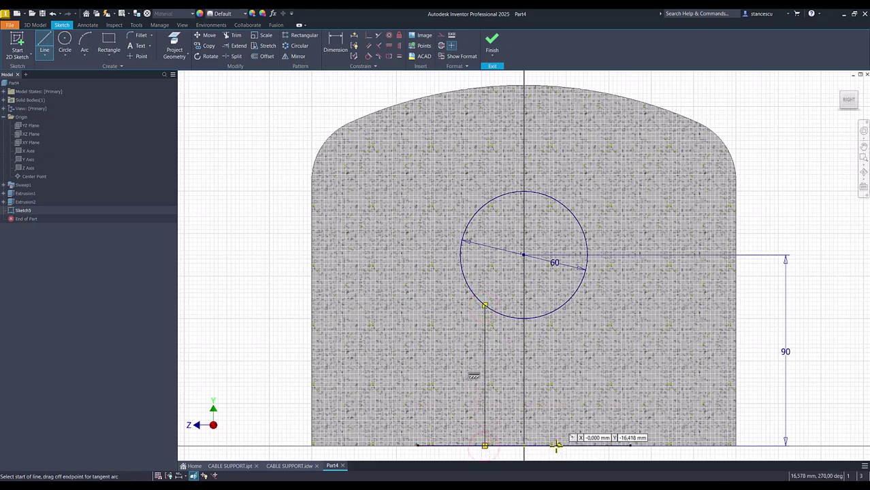
click(565, 301)
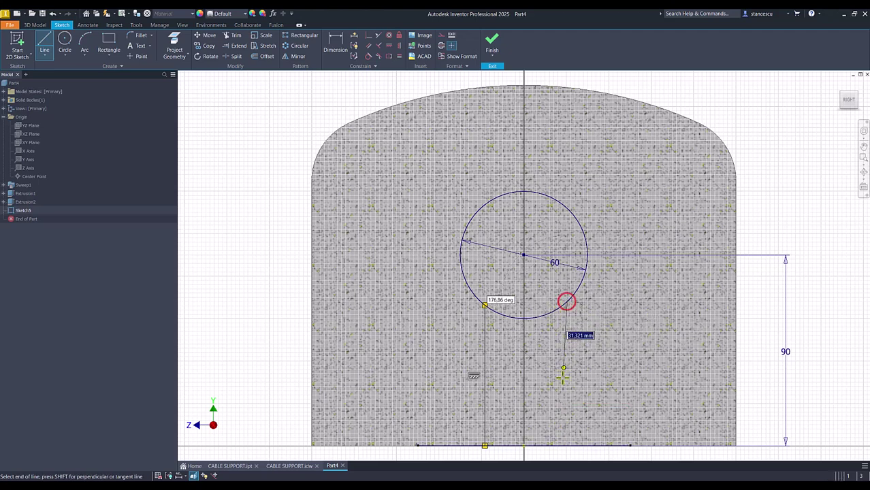
double_click(566, 446)
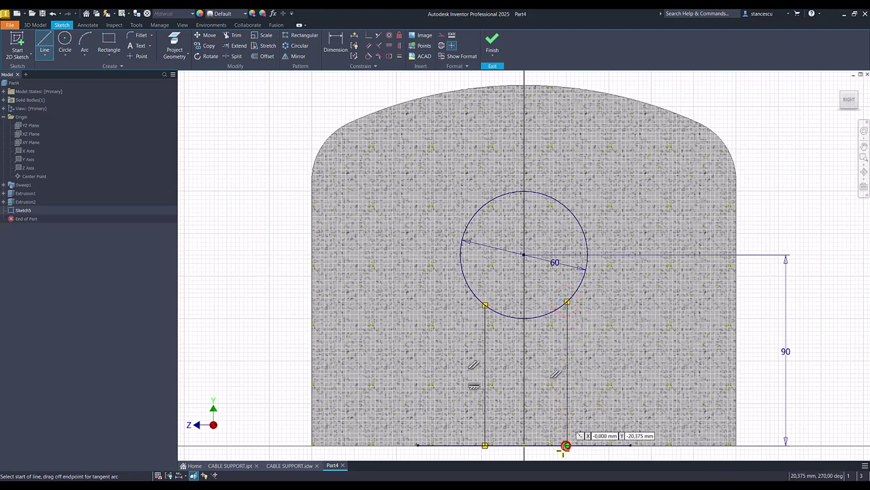
click(484, 447)
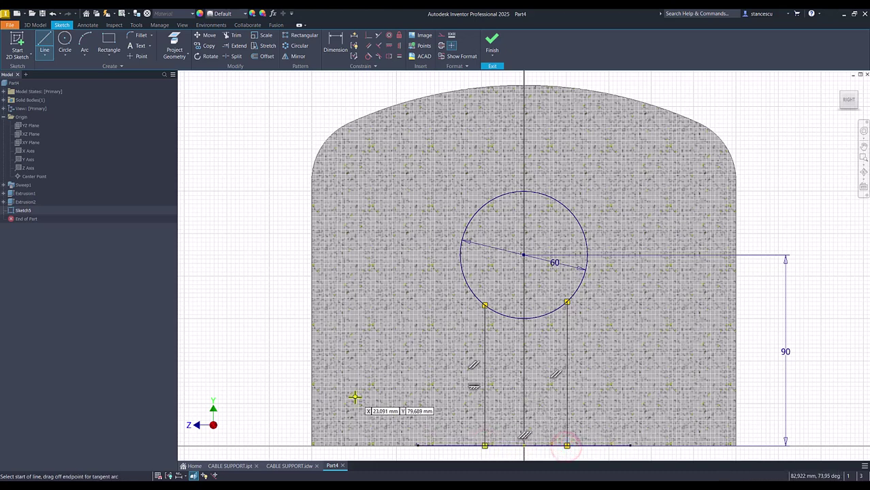
key(Escape)
- Make the two vertical slot lines below the circle the same length with an Equal constraint
click(399, 57)
click(487, 351)
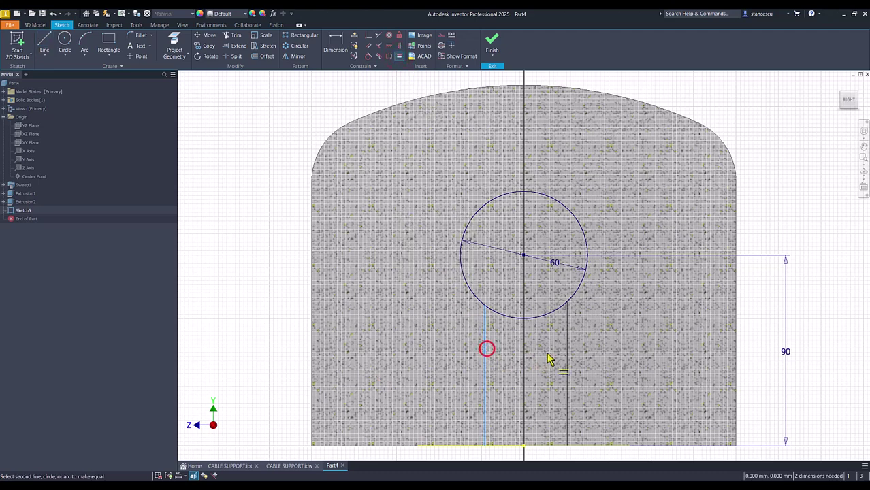
click(568, 359)
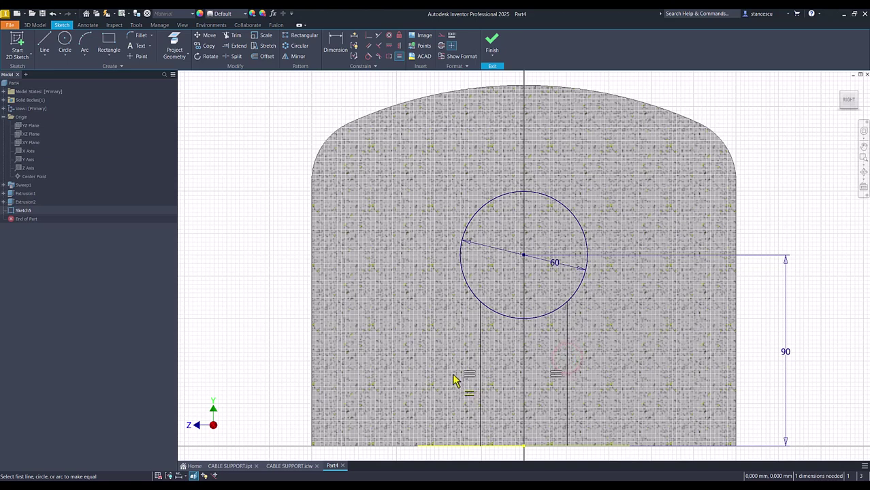
- Dimension the slot's width between its two vertical lines to 30 mm
click(335, 46)
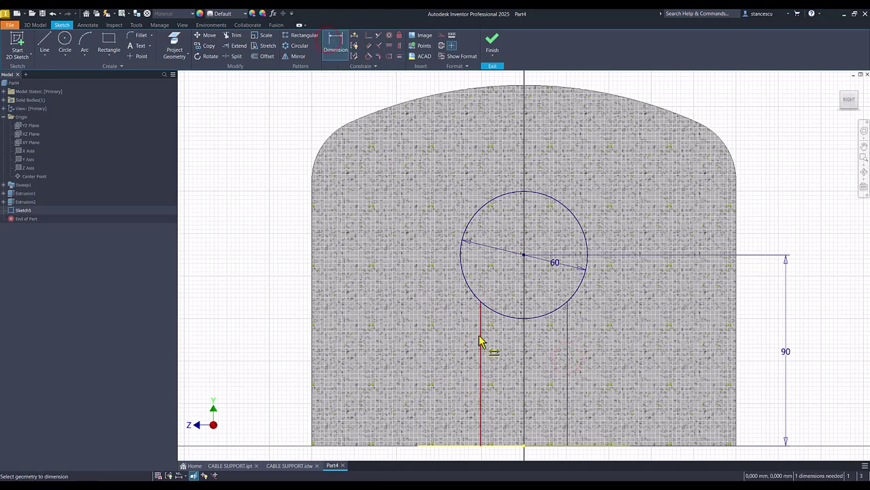
click(481, 358)
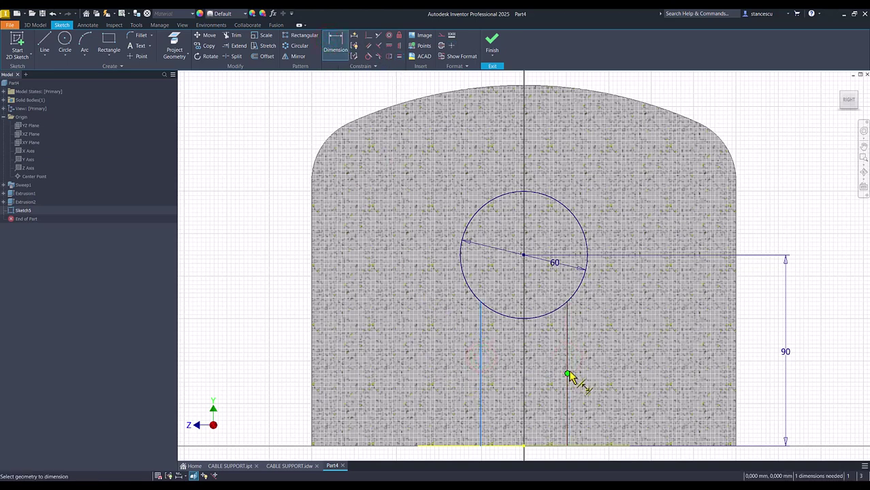
click(568, 366)
click(543, 364)
text(30)
key(Return)
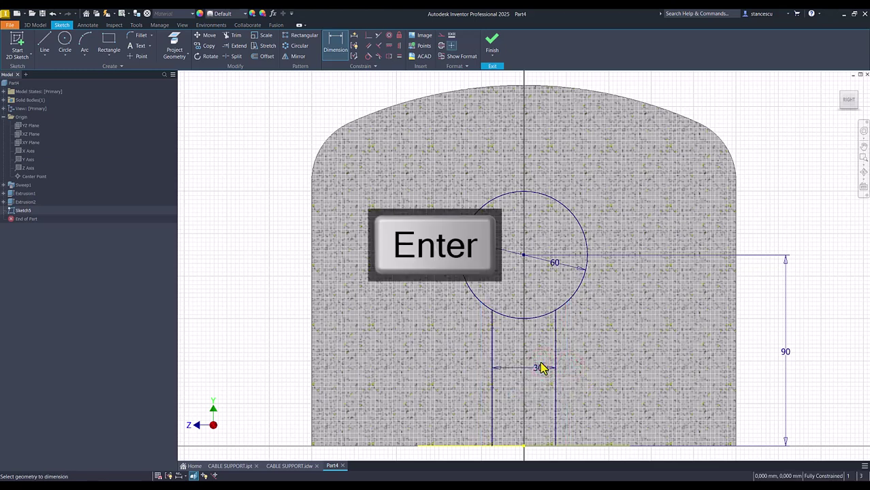
- Split the circle at the slot lines, convert the arc between them to construction geometry, and finish the sketch
click(233, 56)
click(508, 324)
key(Escape)
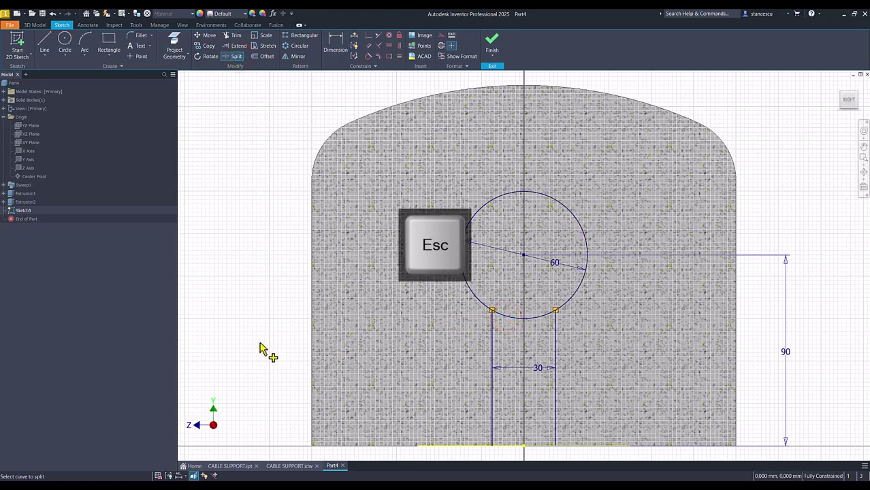
click(502, 320)
right_click(502, 328)
click(530, 327)
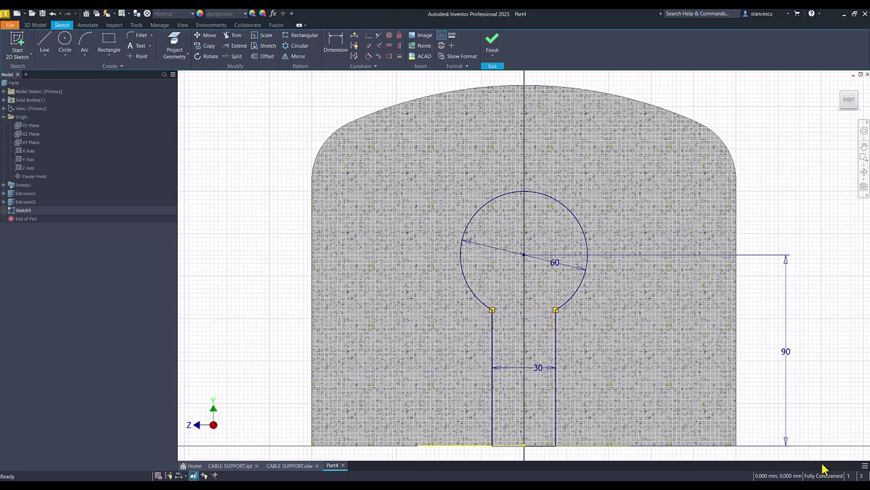
click(496, 49)
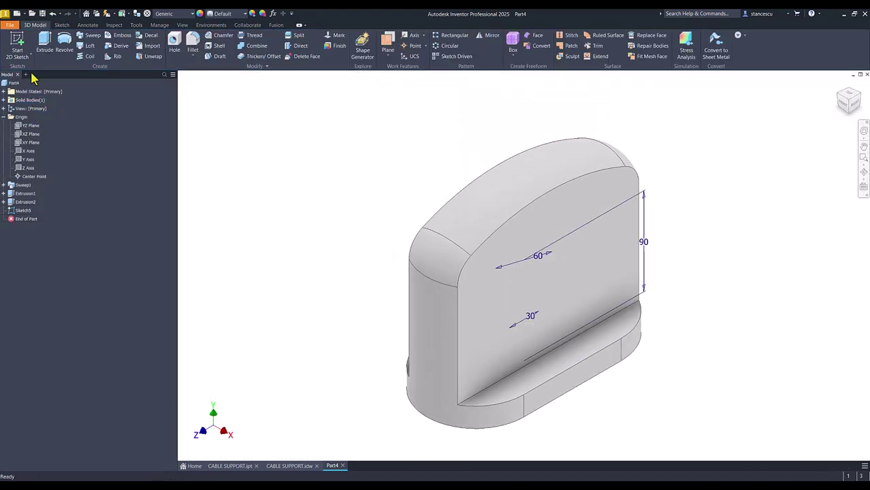
- Extrude the keyhole profile as a symmetric Through All cut across the body
click(45, 44)
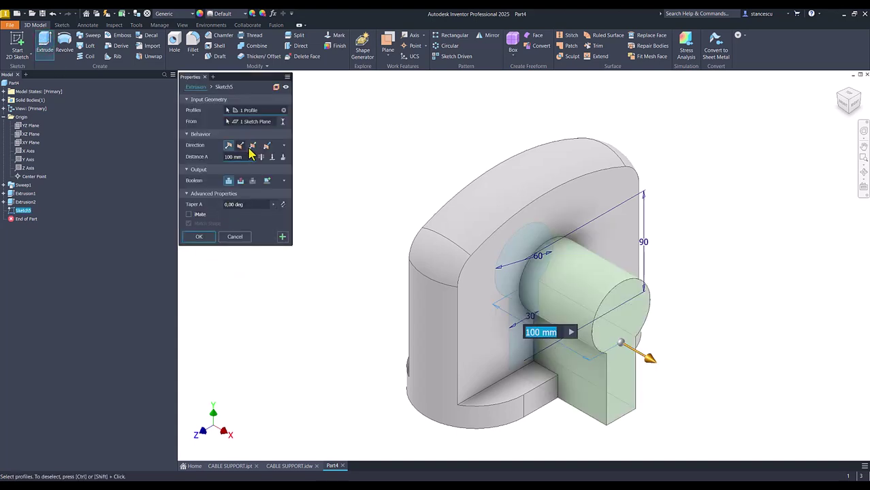
click(252, 146)
click(240, 181)
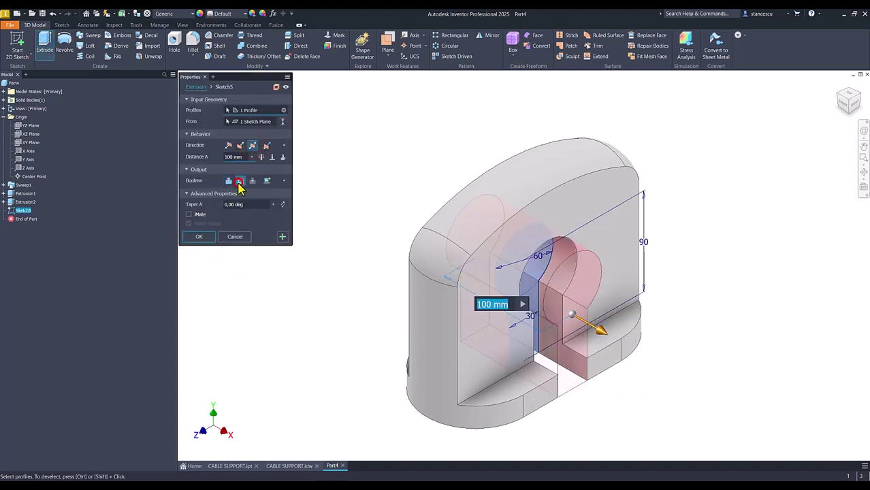
click(261, 157)
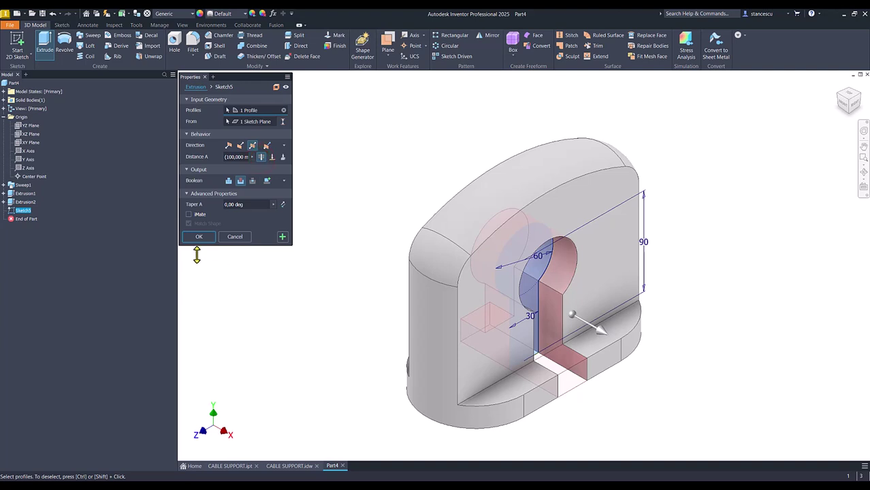
click(207, 236)
click(305, 308)
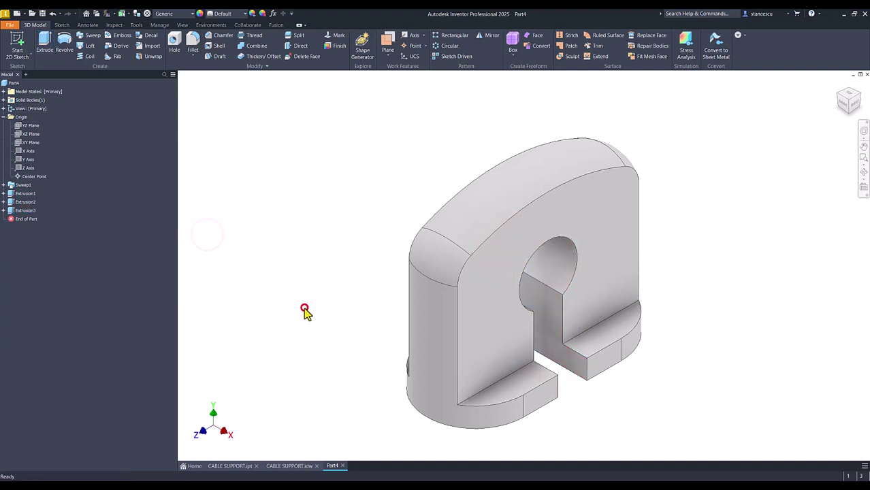
- Consult the CABLE SUPPORT.idw drawing, then fillet both circular rim edges of the cable hole in Part4 with a 25 mm radius
click(290, 465)
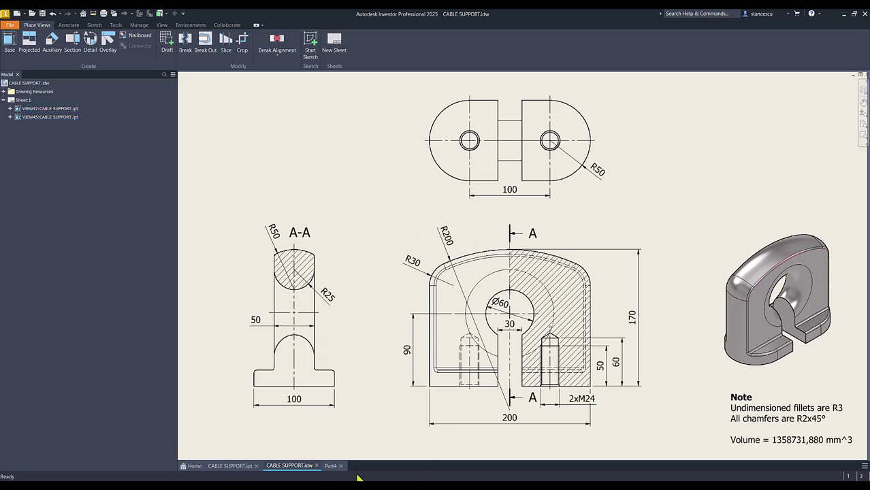
click(331, 466)
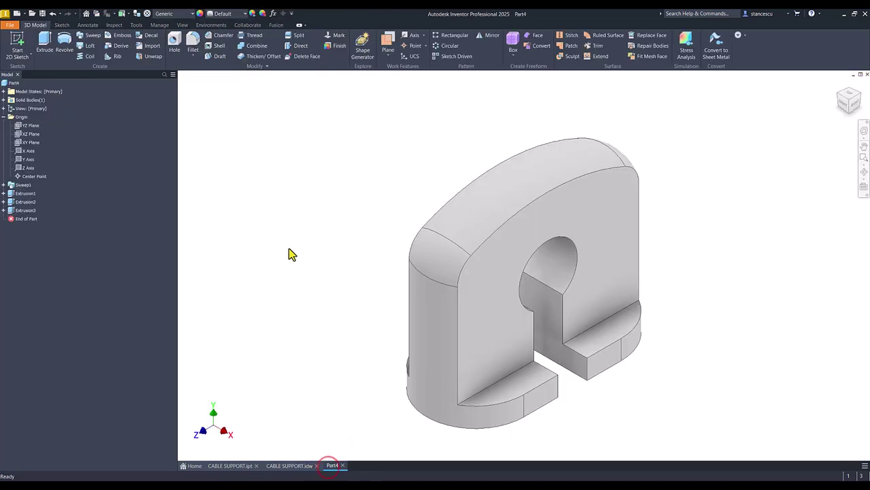
click(574, 245)
key(f)
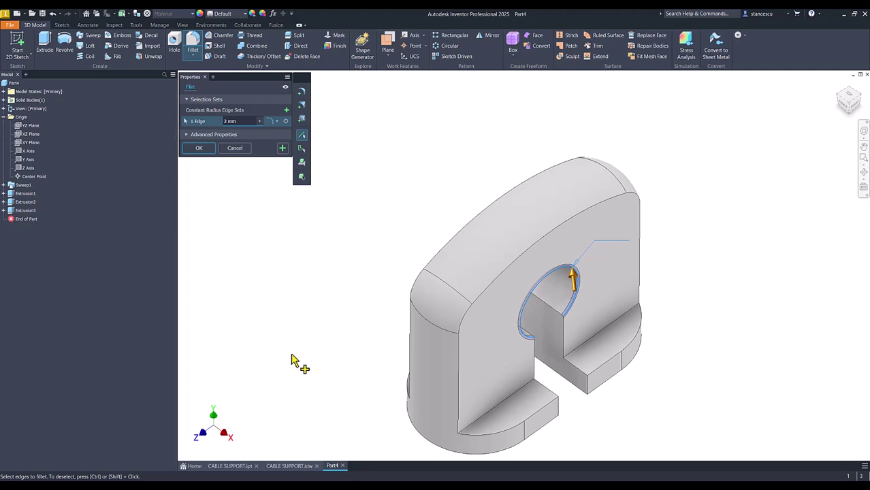
text(25)
key(Return)
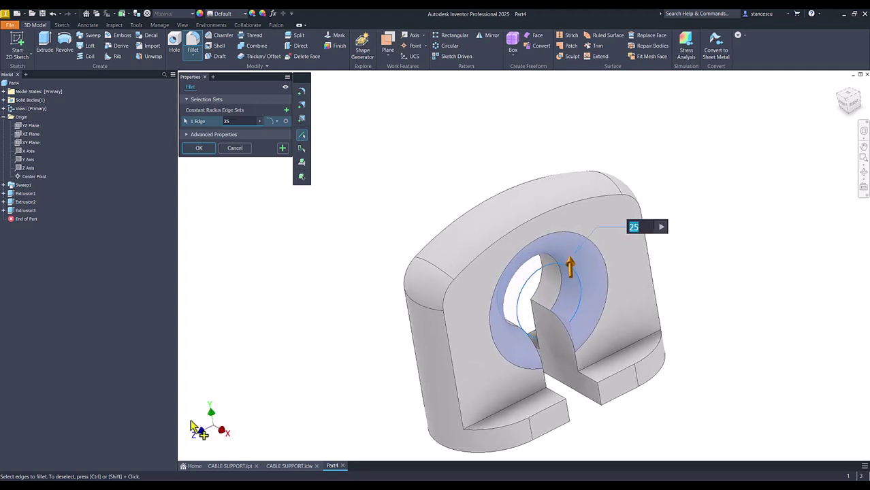
click(539, 299)
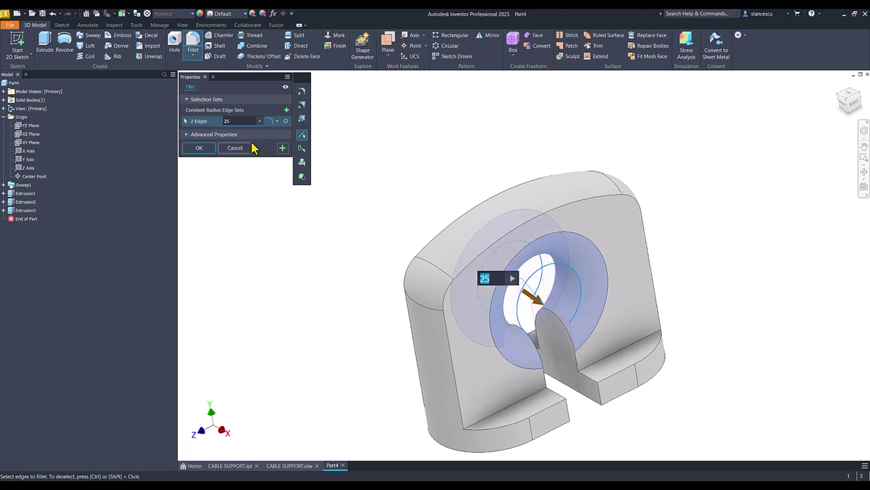
click(282, 147)
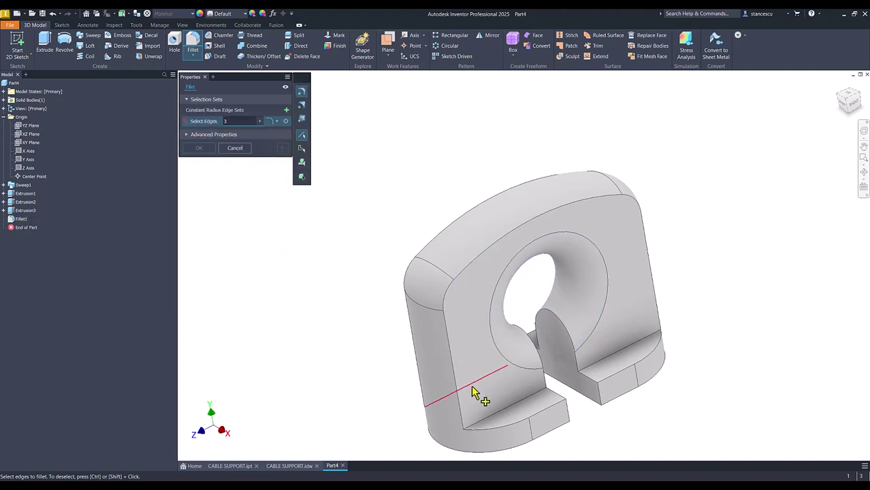
- Select the inner step edges, the upright face's outline and the base flanges' upper edges on the near side for a 3 mm fillet
click(490, 419)
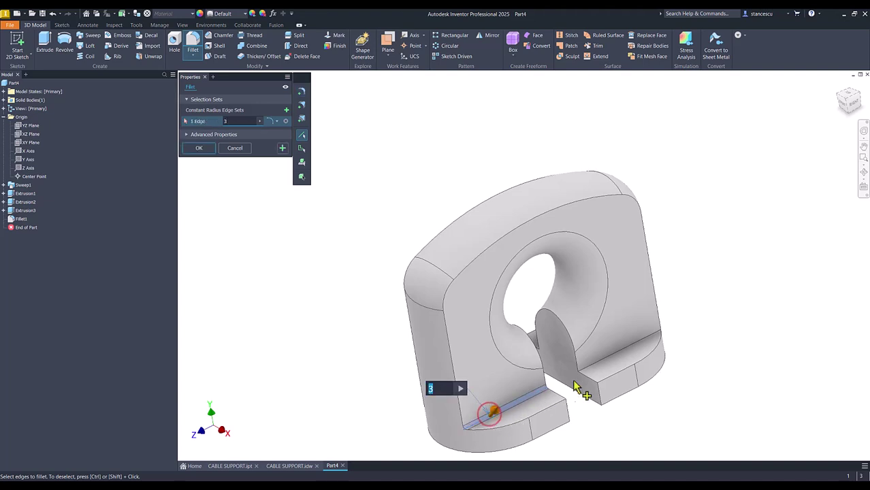
click(611, 361)
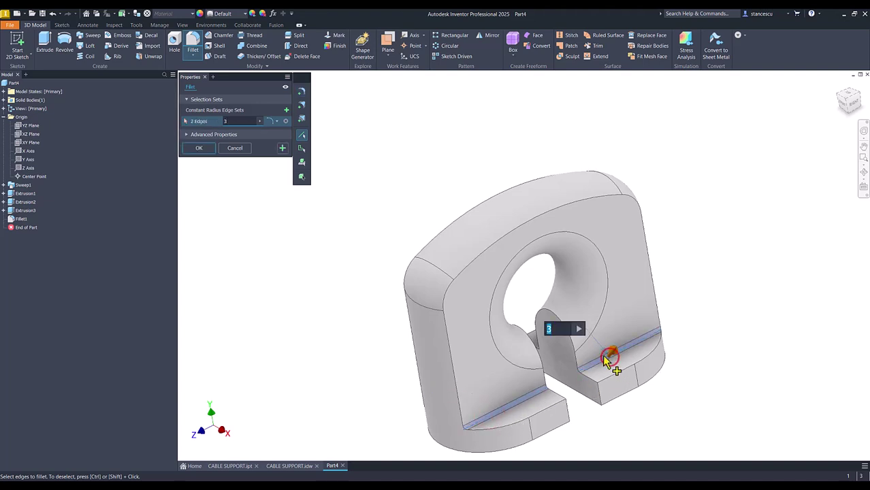
click(455, 365)
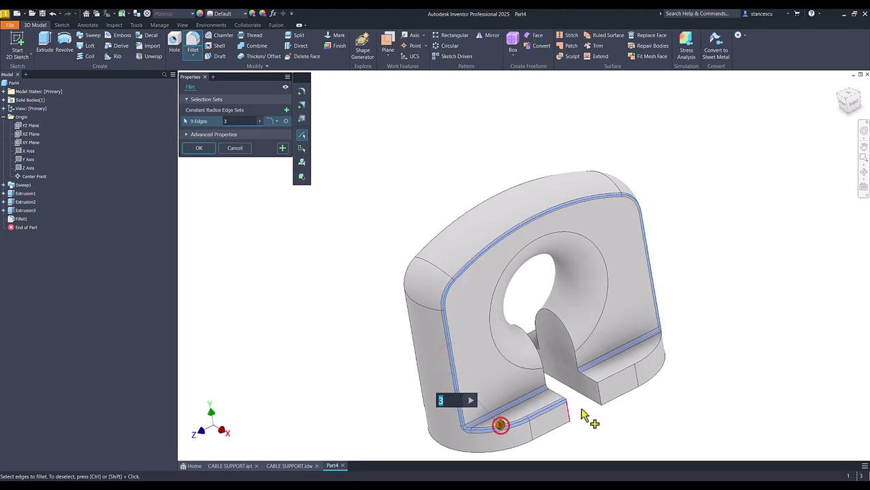
click(618, 374)
- Add the matching step, outline and flange edges on the body's opposite side and apply the 3 mm fillet
shift+middle_drag(602, 389, 448, 349)
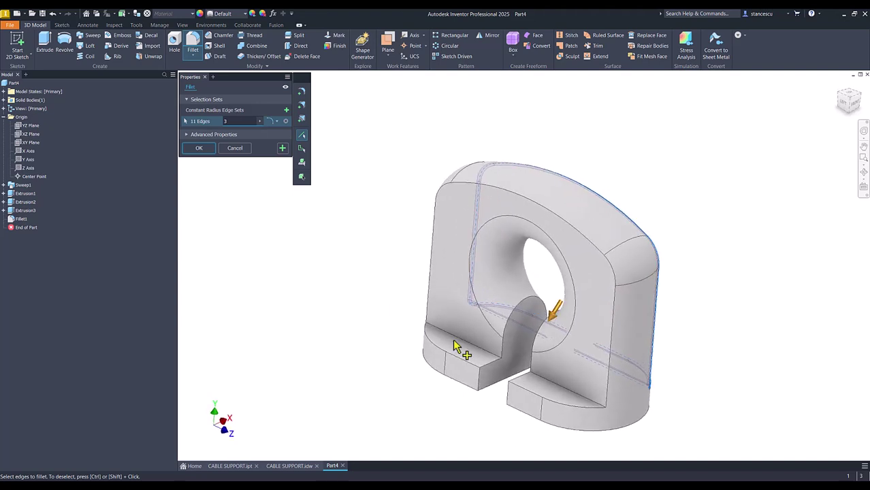
click(455, 337)
click(555, 381)
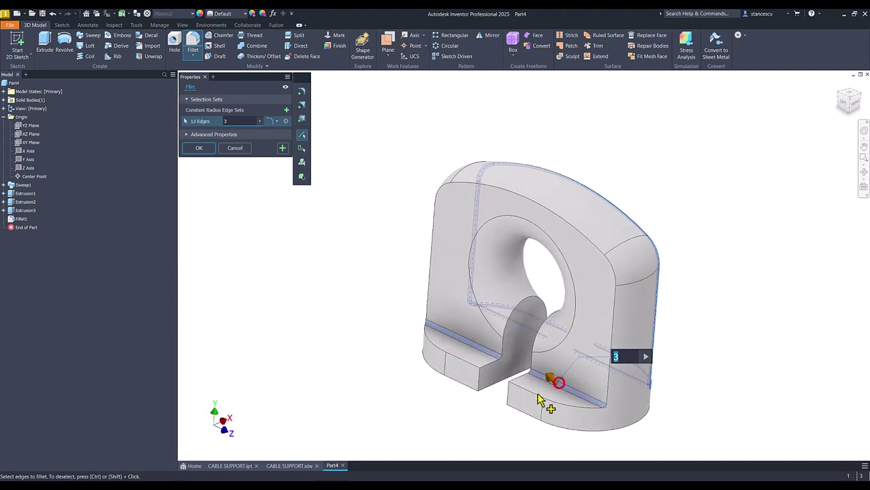
click(538, 400)
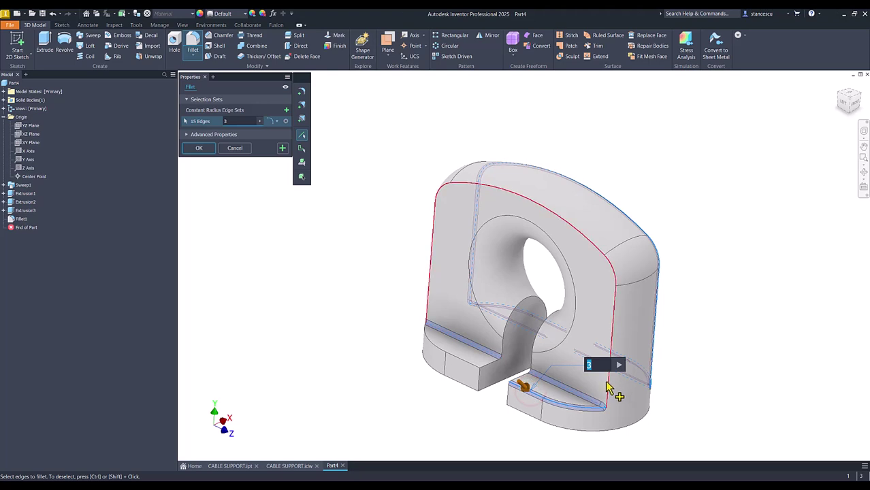
click(615, 343)
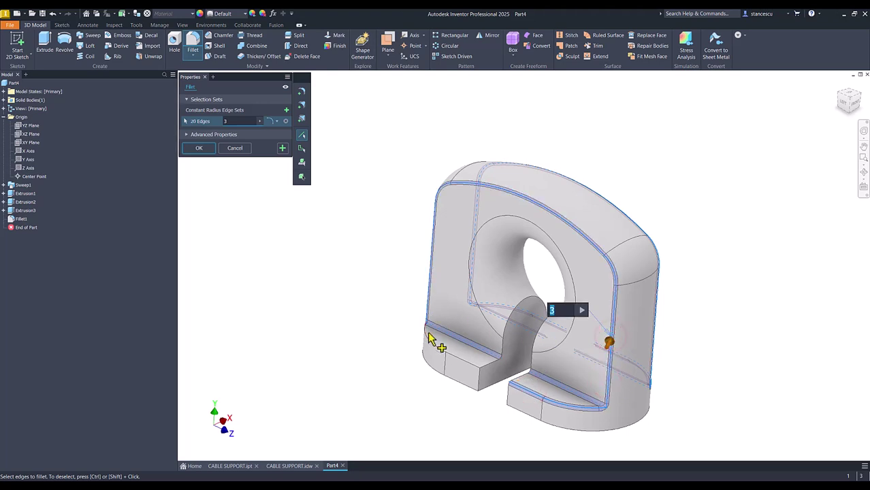
click(426, 334)
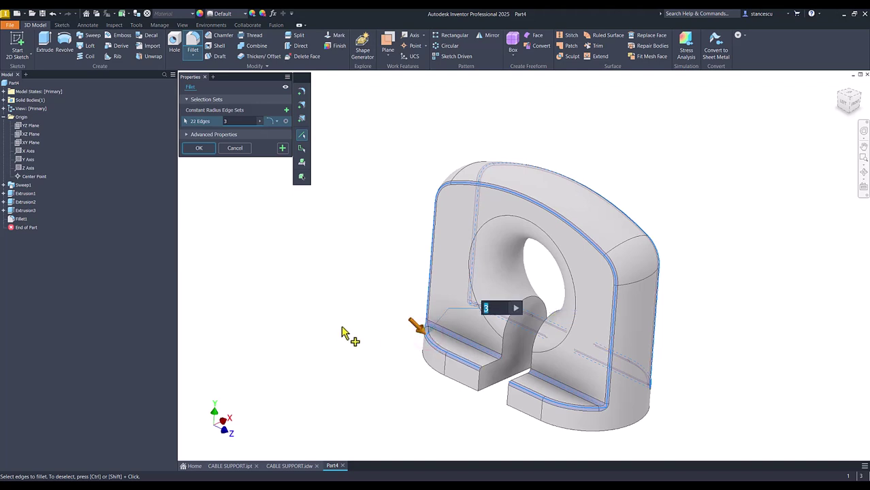
click(342, 329)
key(F6)
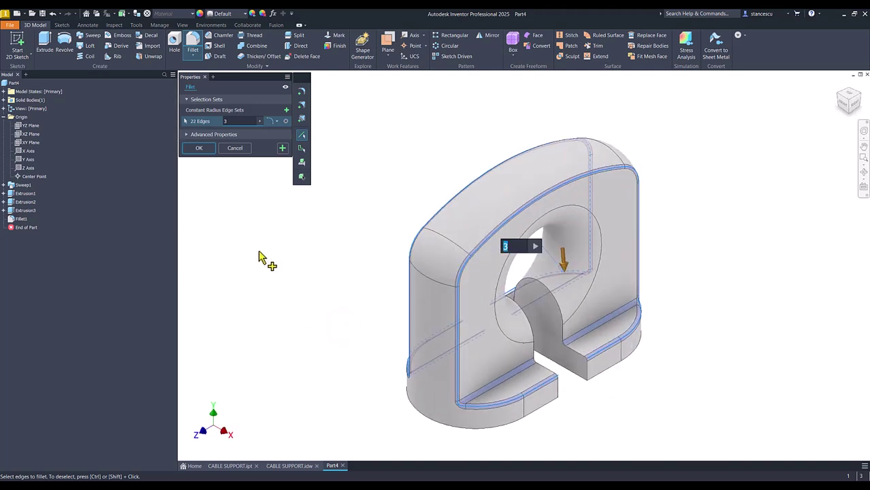
click(199, 149)
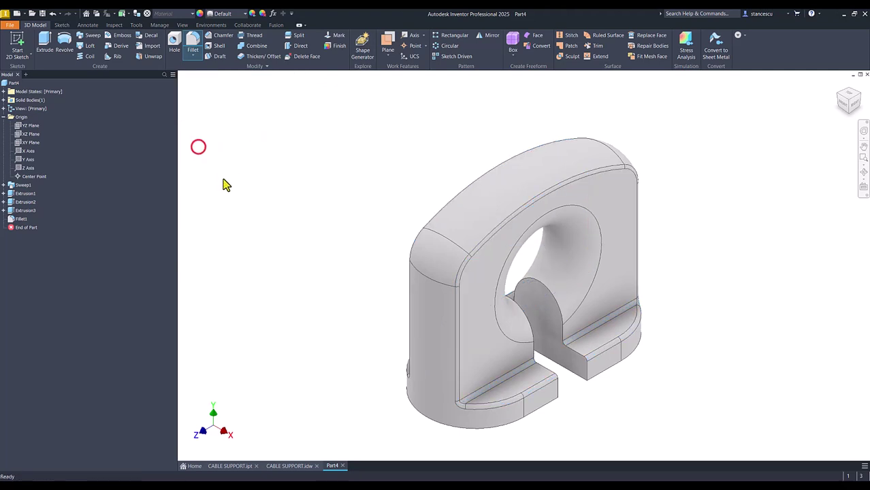
click(274, 222)
- Consult the CABLE SUPPORT.idw drawing, then create a sketch on Part4's underside with both base face outlines and their arc centres projected
click(289, 466)
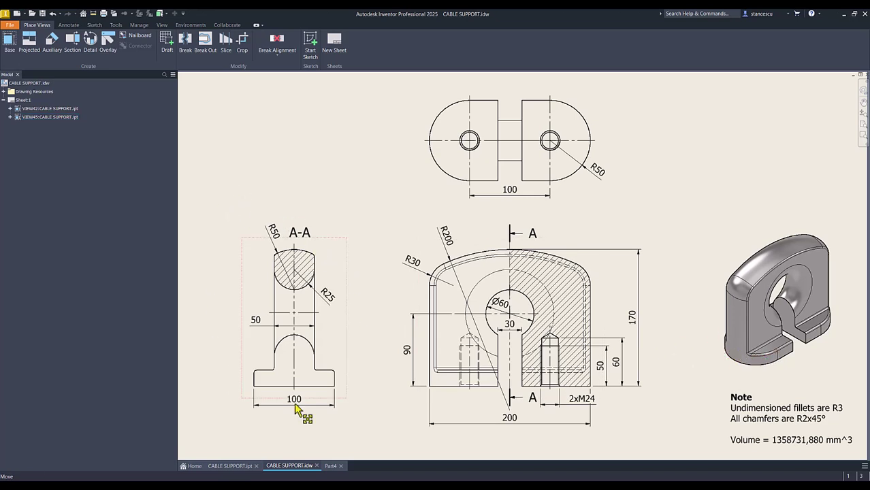
click(330, 467)
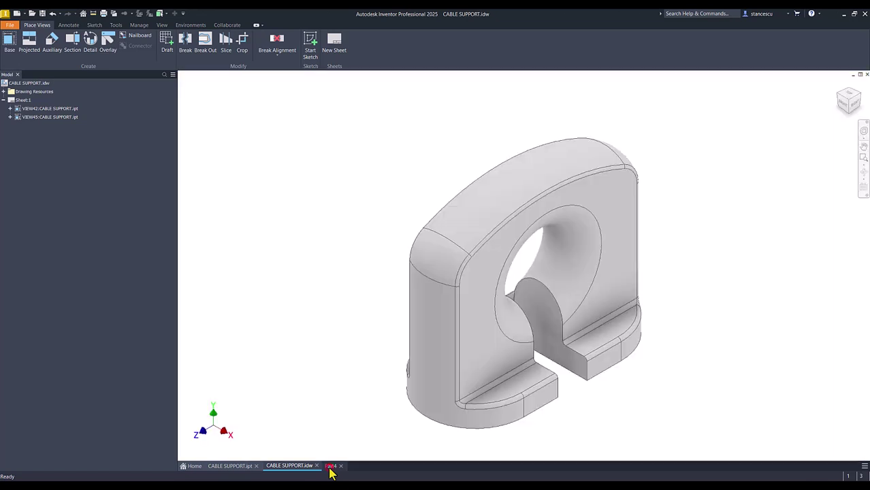
shift+middle_drag(329, 330, 462, 302)
click(463, 297)
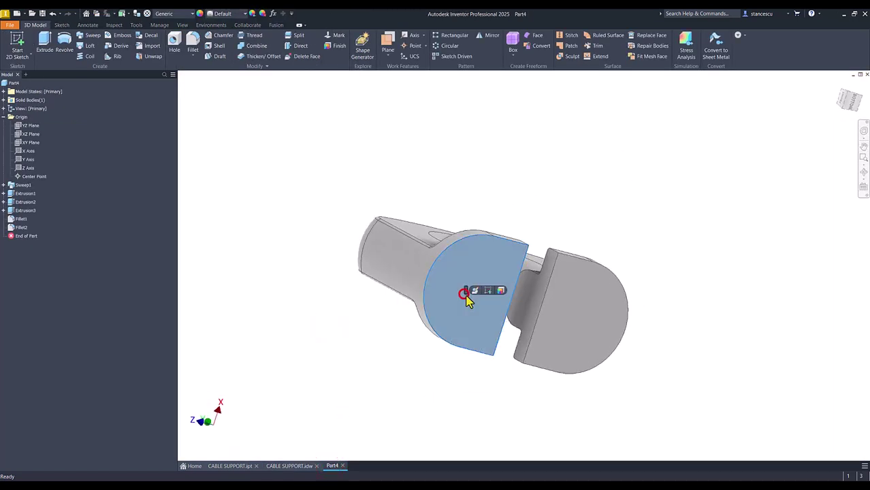
click(489, 291)
click(174, 49)
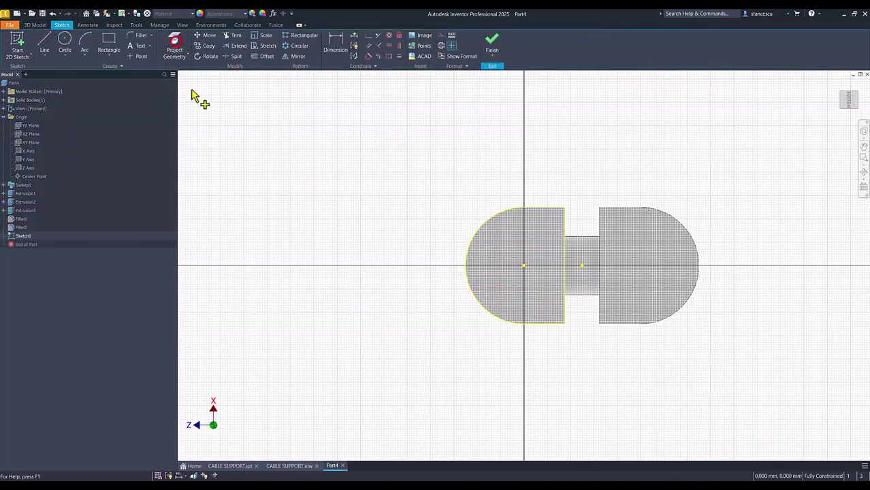
click(620, 232)
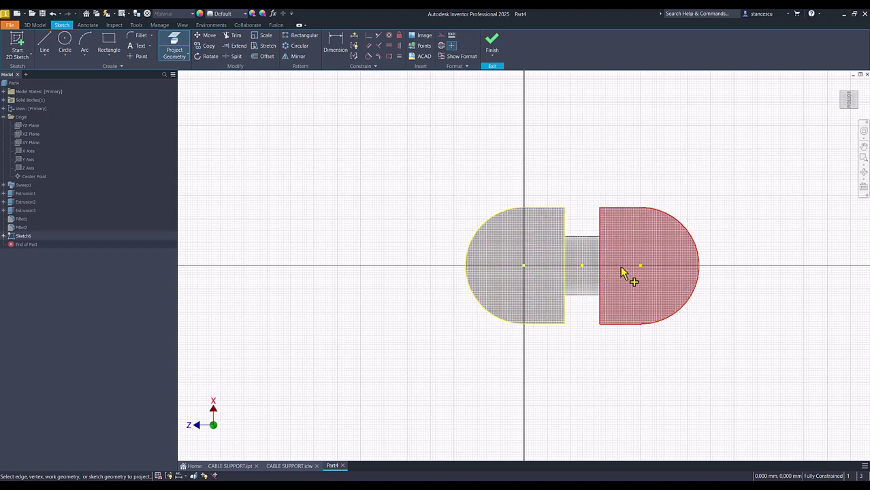
click(491, 42)
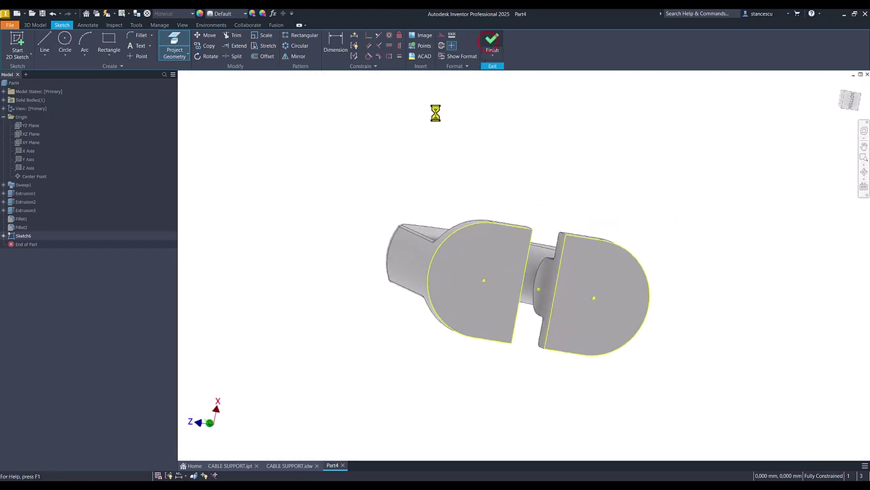
- Place tapped holes at the two projected base arc centres, using the ISO Metric profile thread in size 24
click(174, 45)
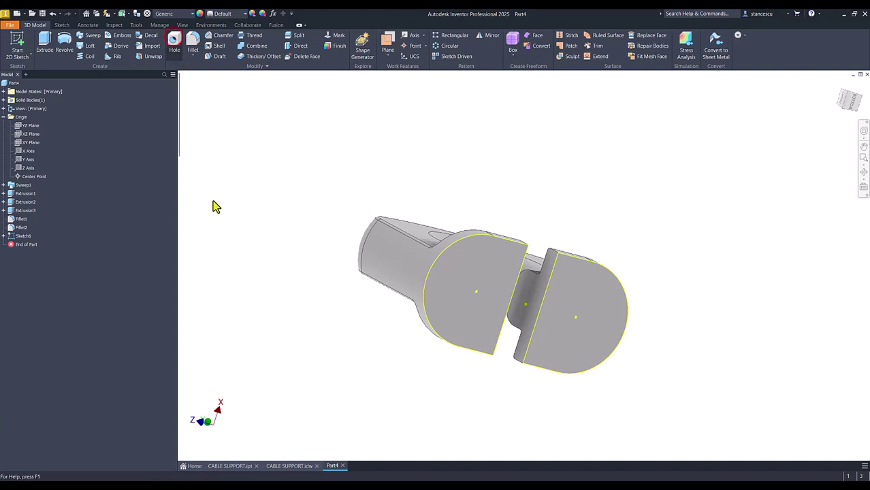
click(475, 293)
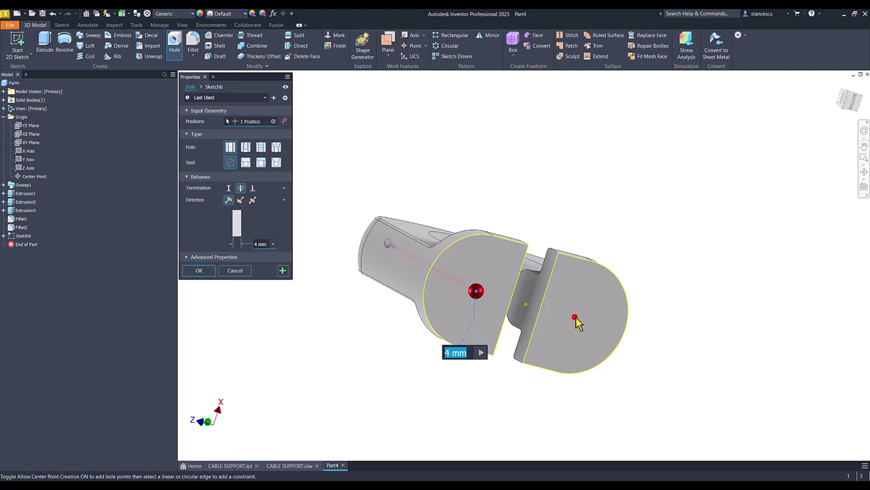
click(575, 320)
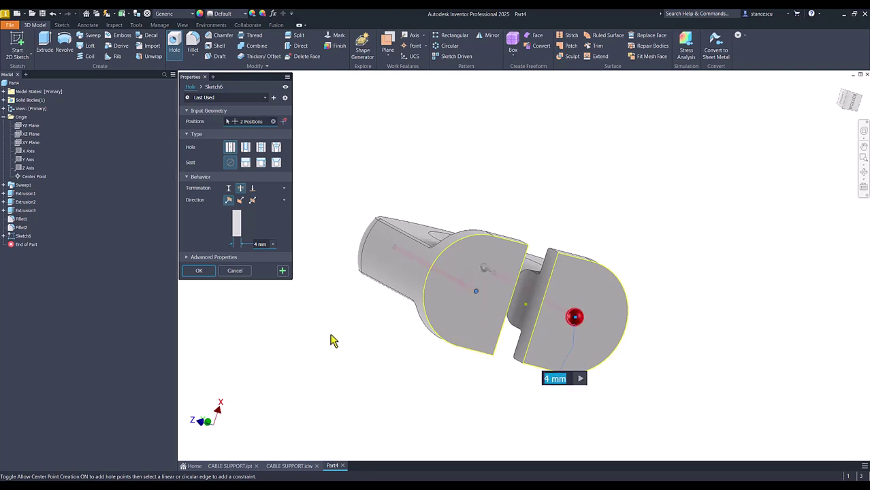
click(261, 154)
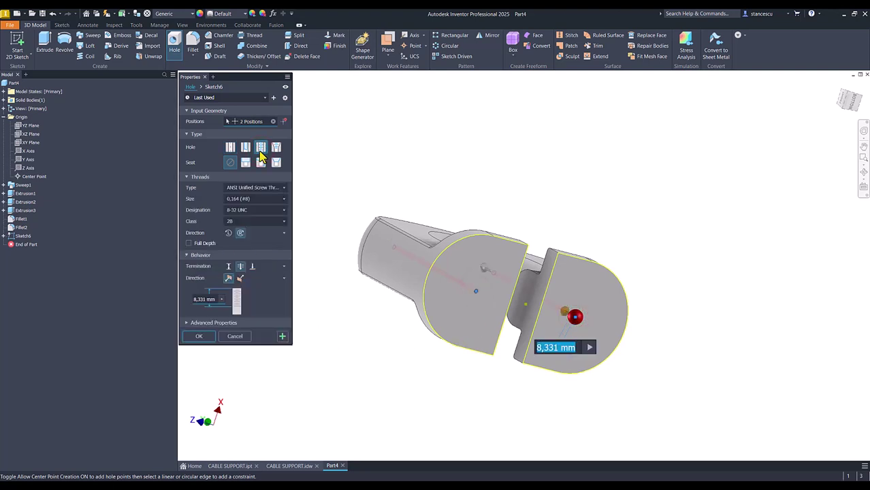
click(251, 193)
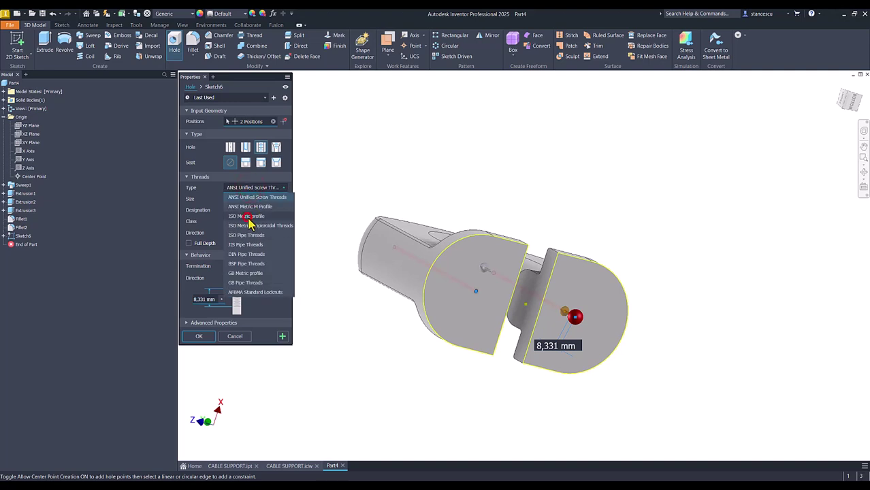
click(249, 217)
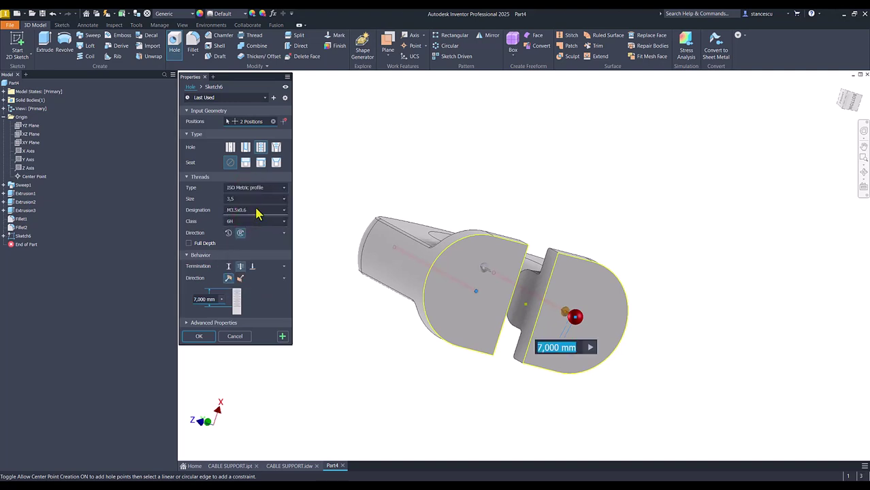
click(255, 199)
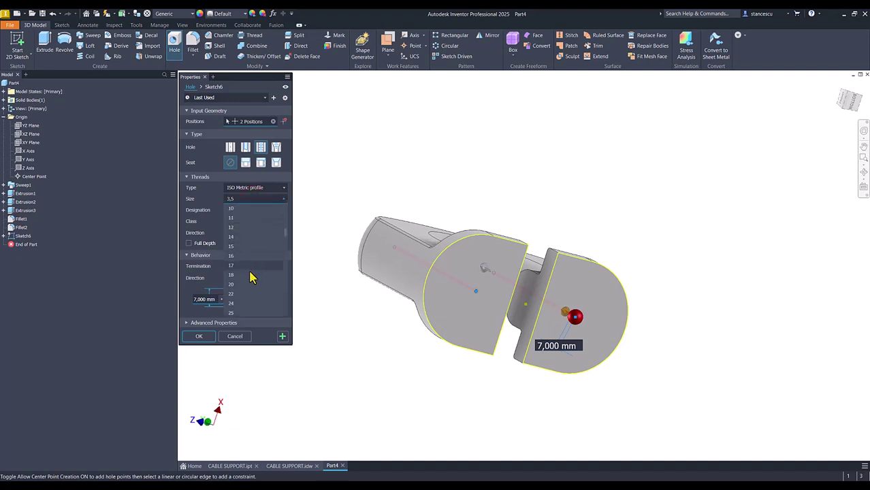
click(232, 303)
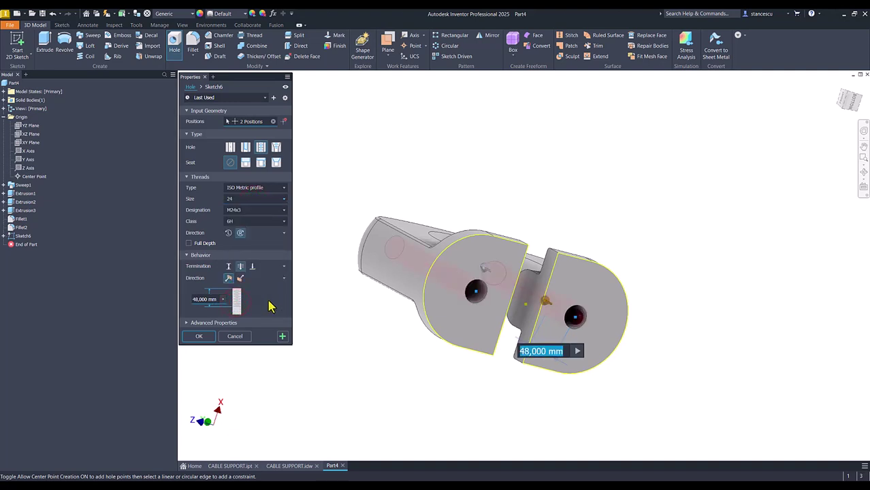
- Set the tapped holes to Distance termination with a 60 mm drilling depth and 50 mm thread depth, and create them
click(228, 268)
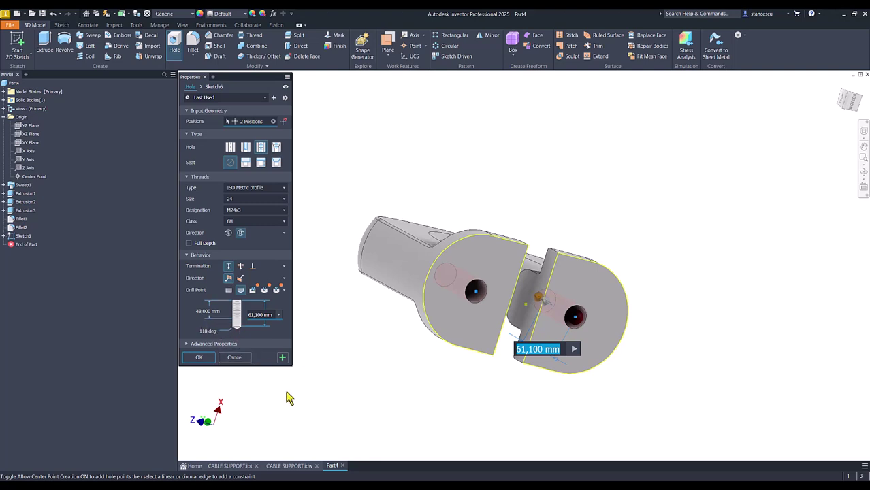
text(60)
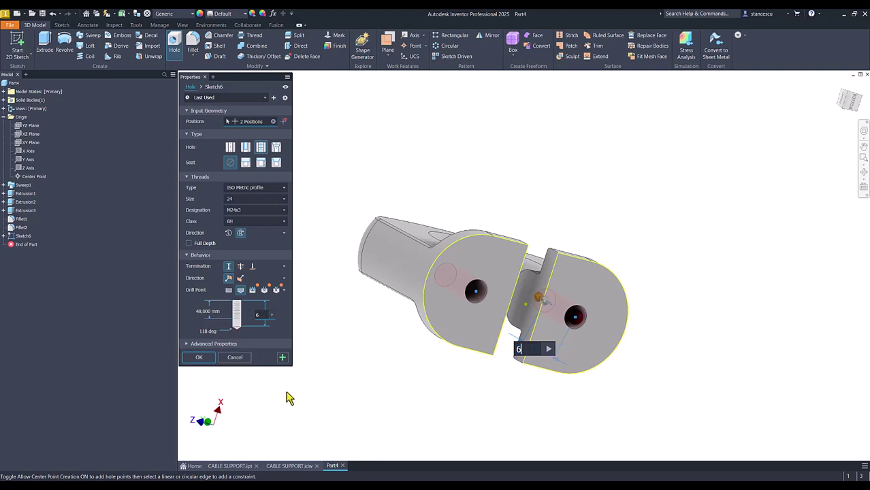
click(204, 311)
text(50)
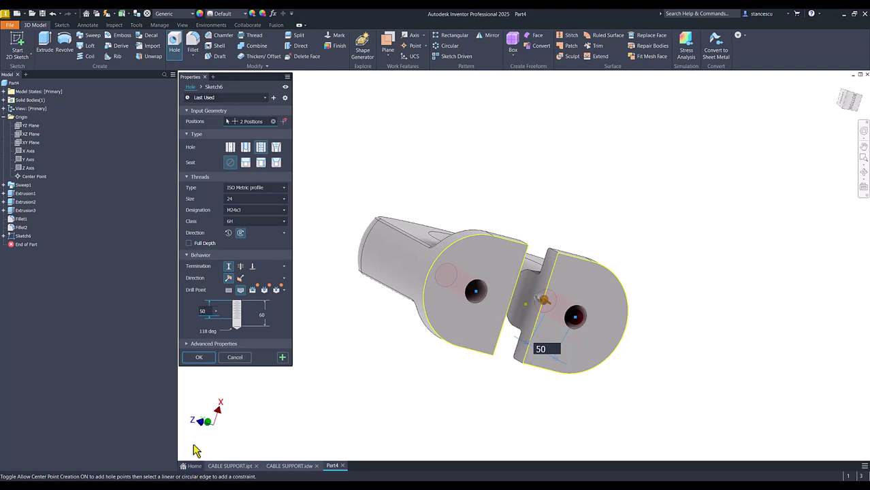
click(200, 358)
click(350, 361)
key(F6)
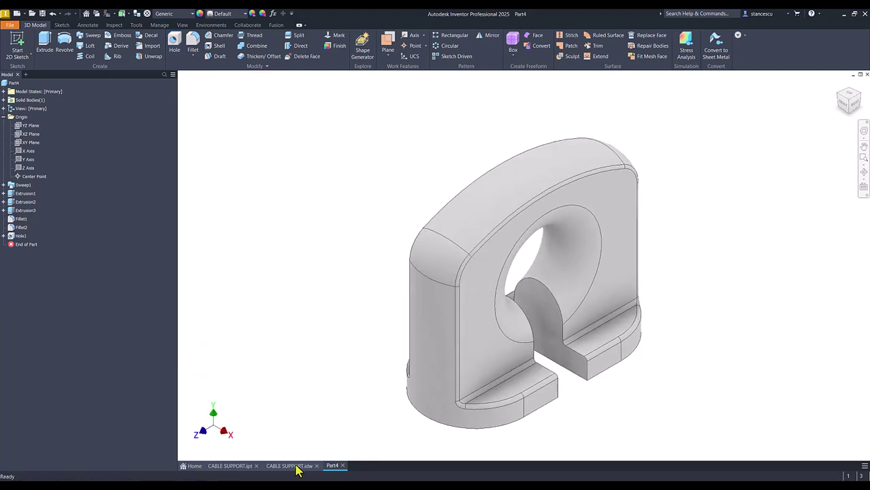
- Consult the drawing's chamfer note, then chamfer the mouth edges of both threaded holes in Part4 by 2 mm
click(290, 466)
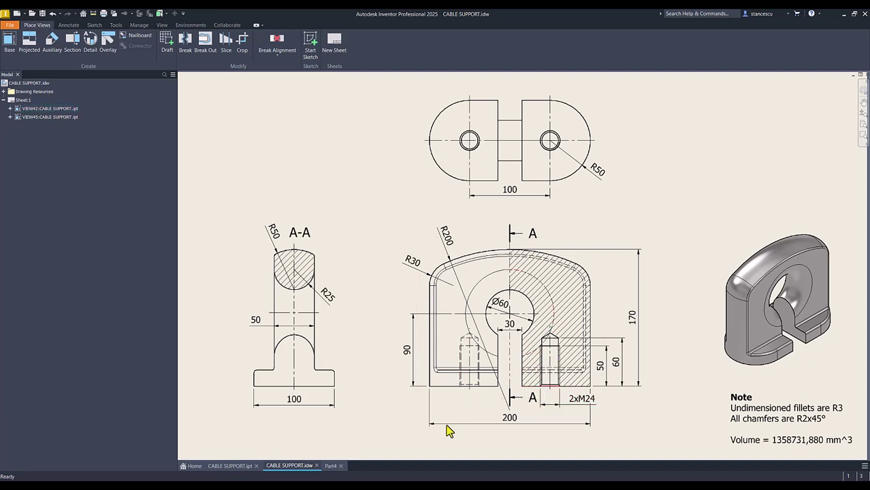
click(330, 466)
shift+middle_drag(349, 368, 495, 318)
click(495, 315)
click(516, 308)
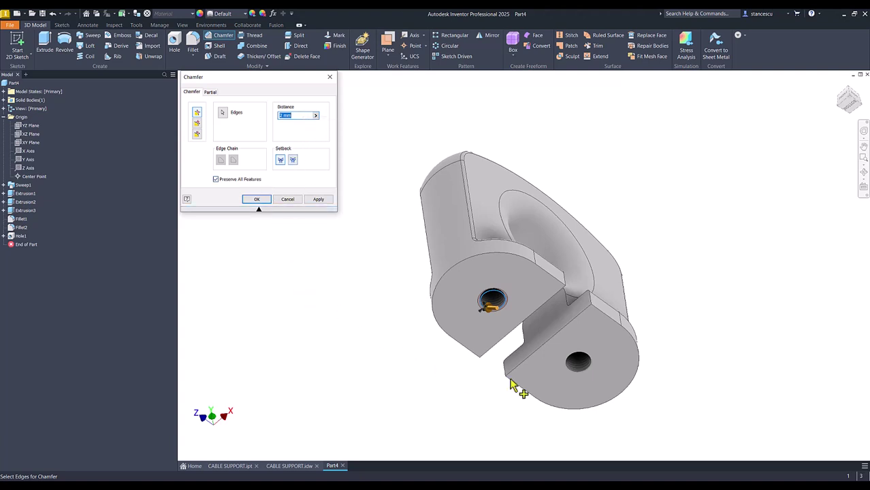
click(581, 373)
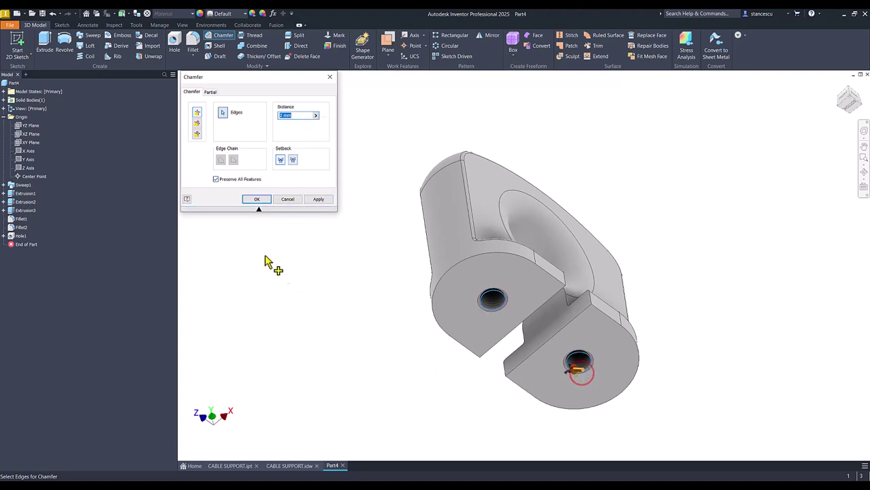
click(252, 199)
key(F6)
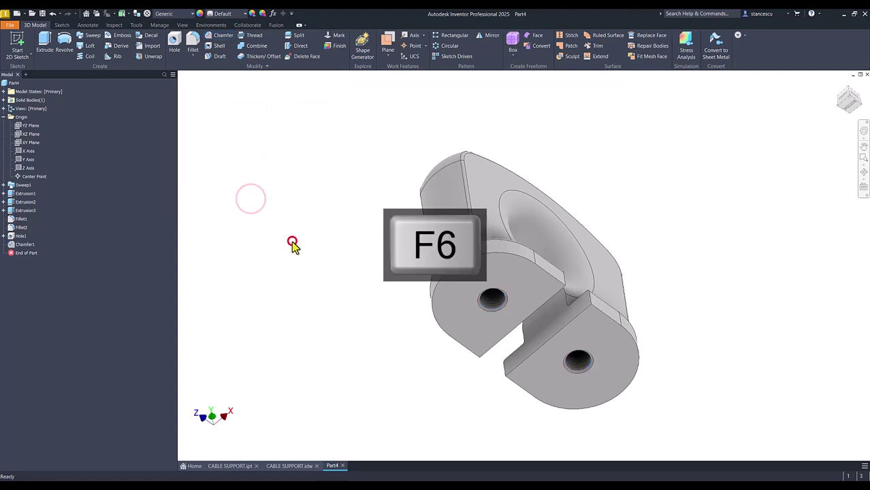
- Collapse the Origin folder, then update the physical properties in Part4's iProperties and copy the volume value
click(3, 118)
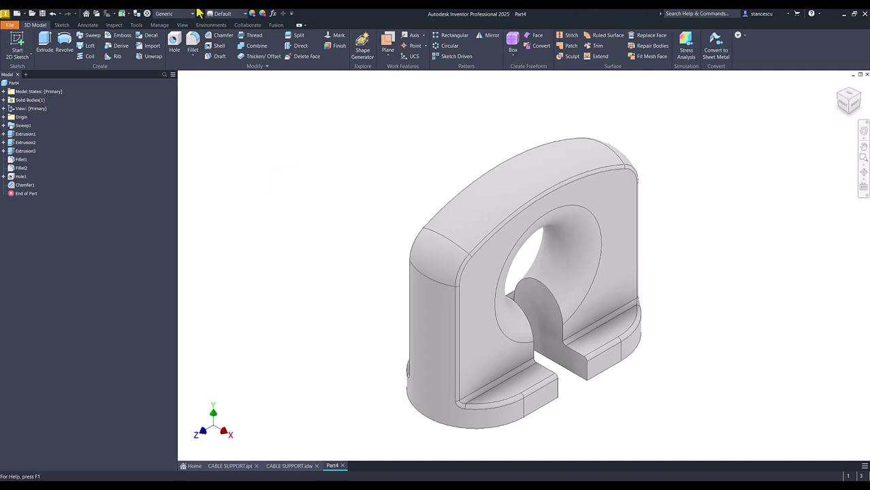
click(296, 315)
click(11, 83)
right_click(11, 83)
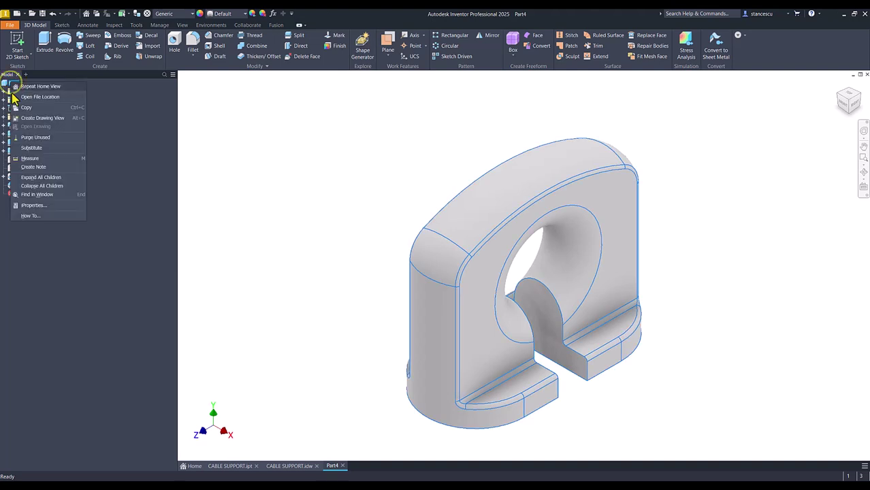
click(27, 204)
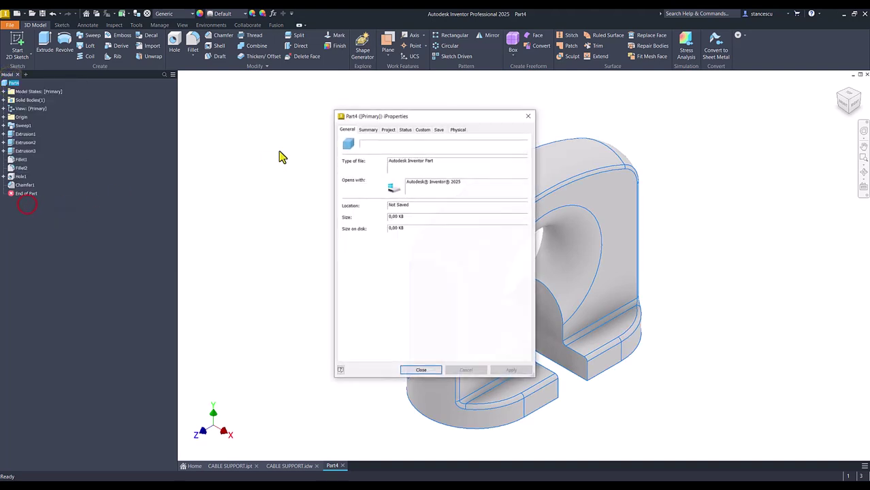
click(458, 129)
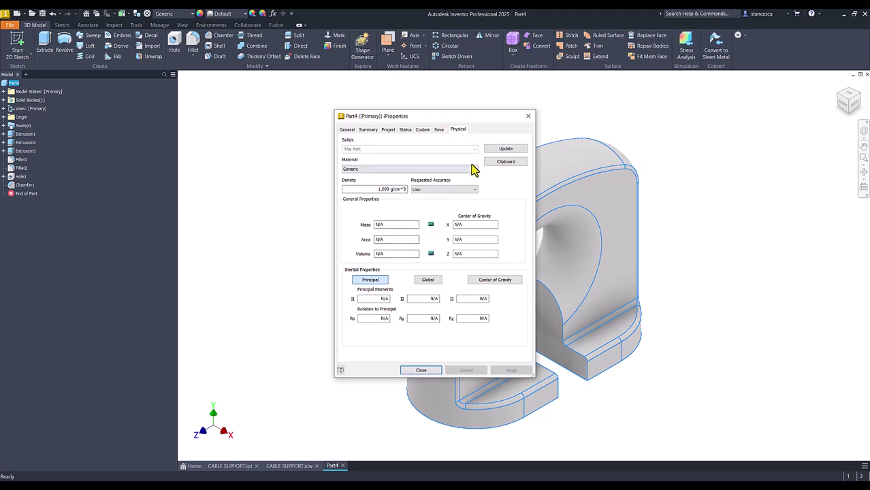
click(491, 151)
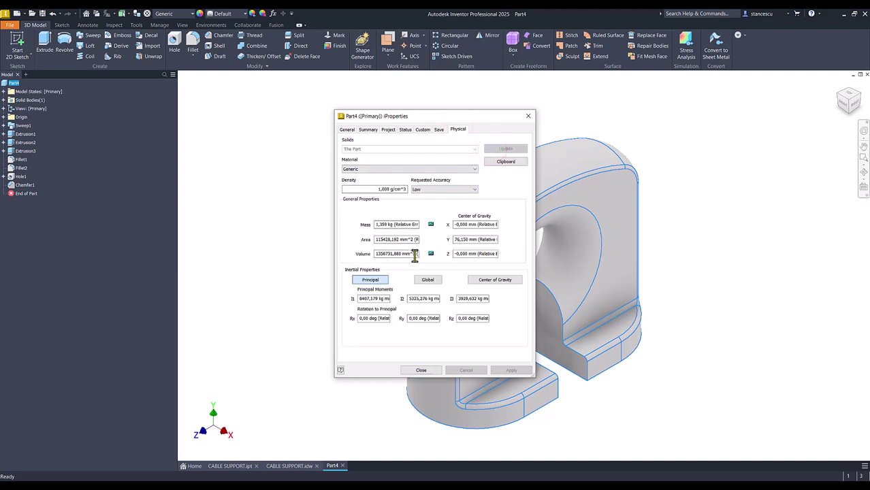
click(414, 254)
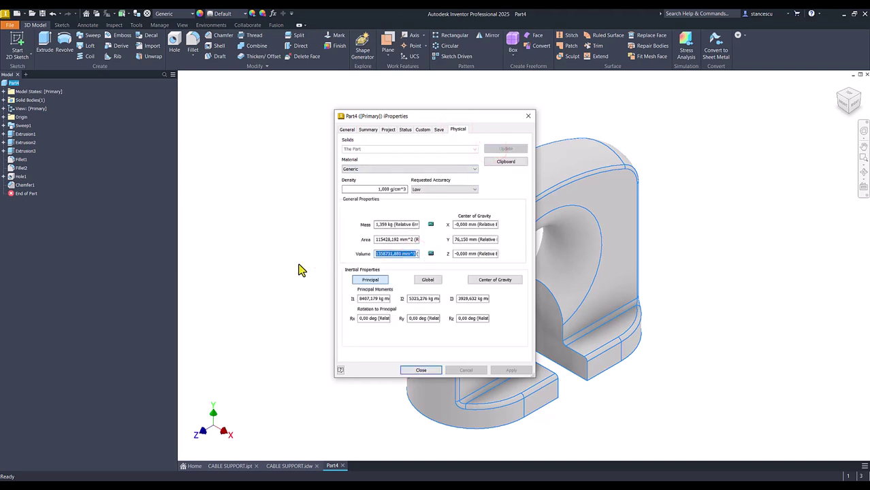
key(ctrl+c)
click(420, 371)
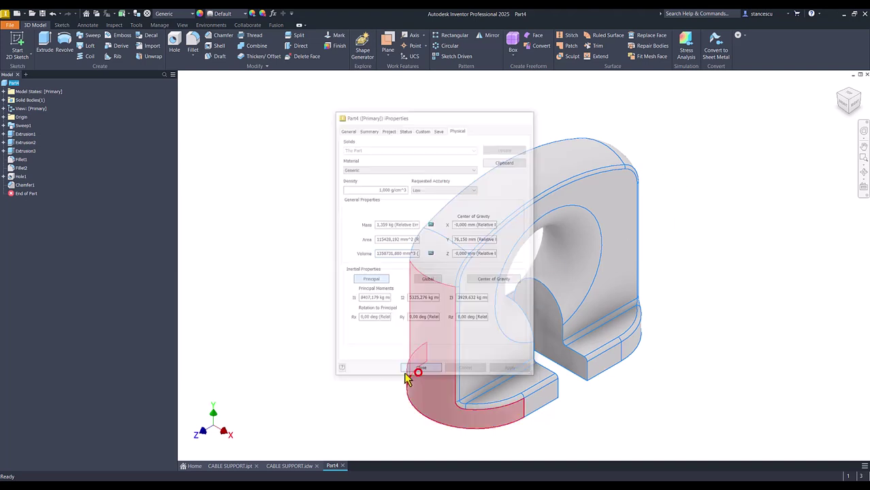
- Compare the copied volume with the CABLE SUPPORT.idw note by pasting it under the Volume line, discard the edit and return to Part4
click(293, 467)
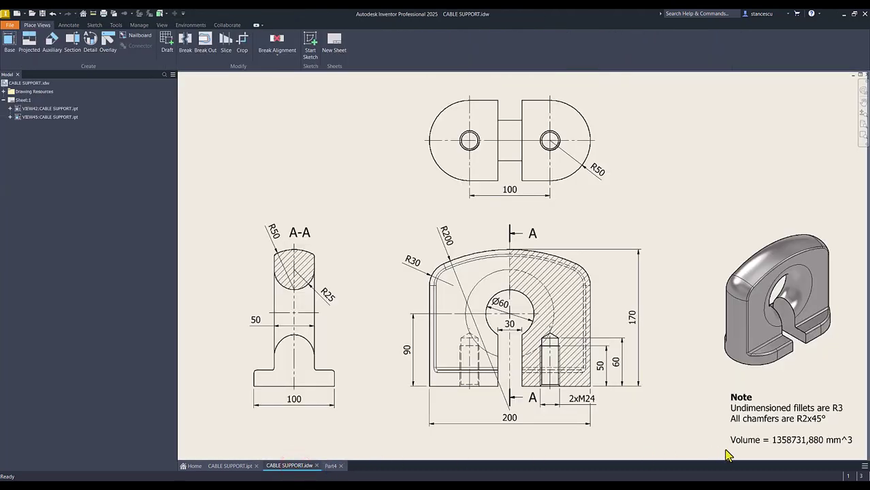
click(791, 441)
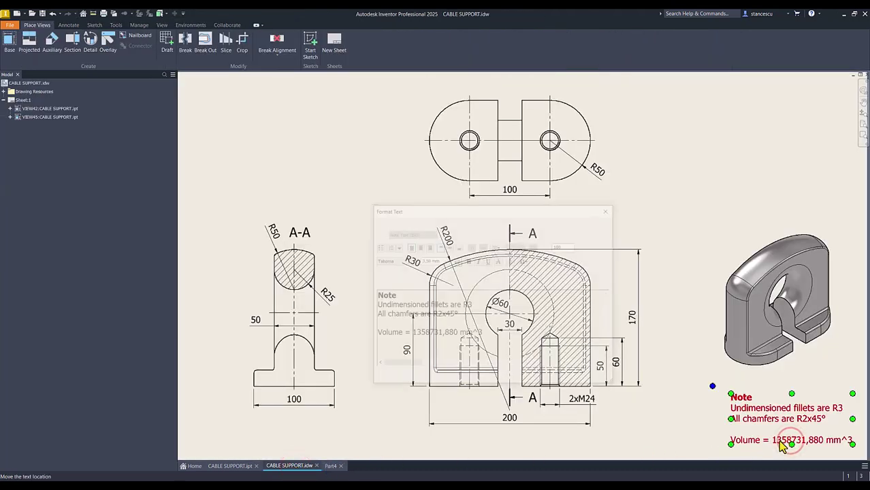
double_click(791, 441)
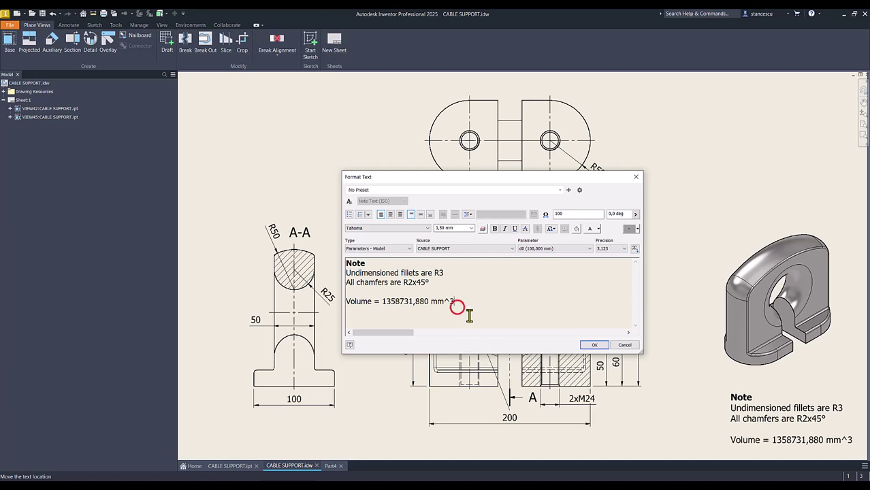
key(Return)
key(ctrl+v)
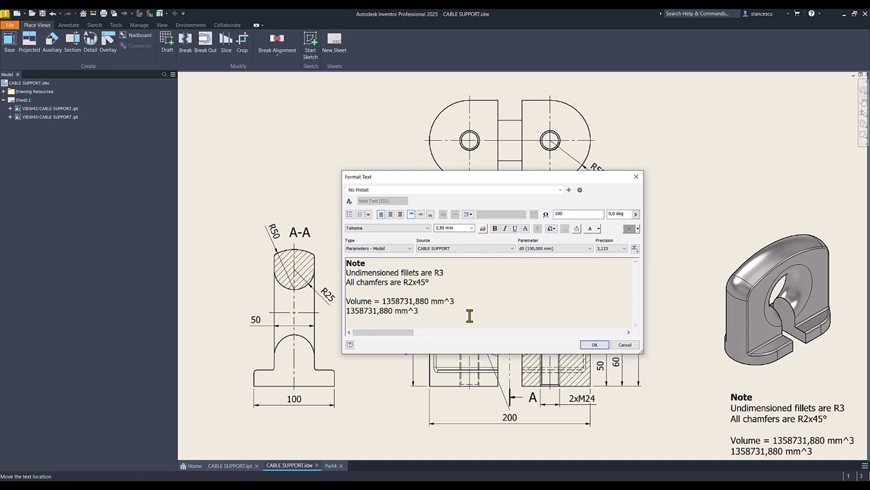
click(622, 346)
click(804, 439)
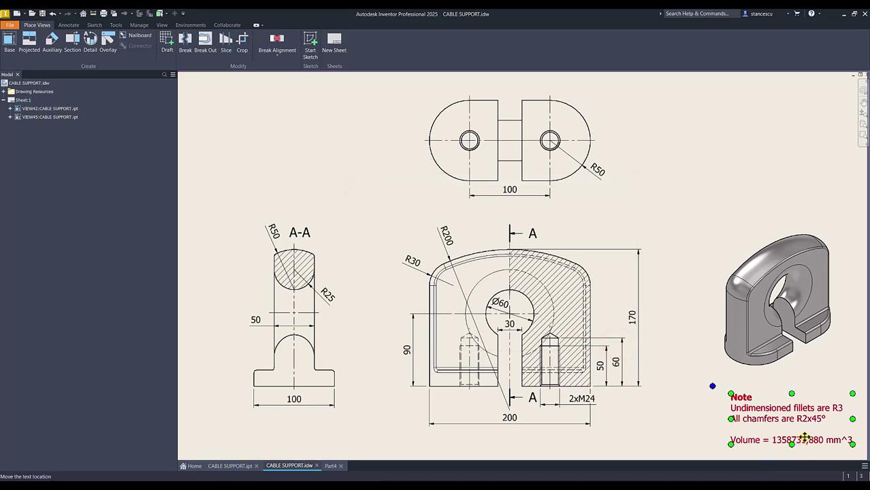
click(330, 466)
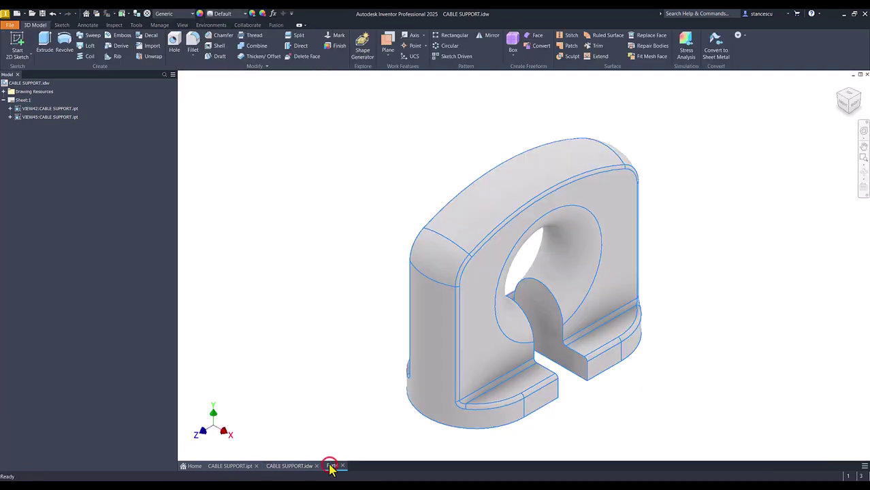
- Assign the Stainless Steel material to Part4
click(327, 213)
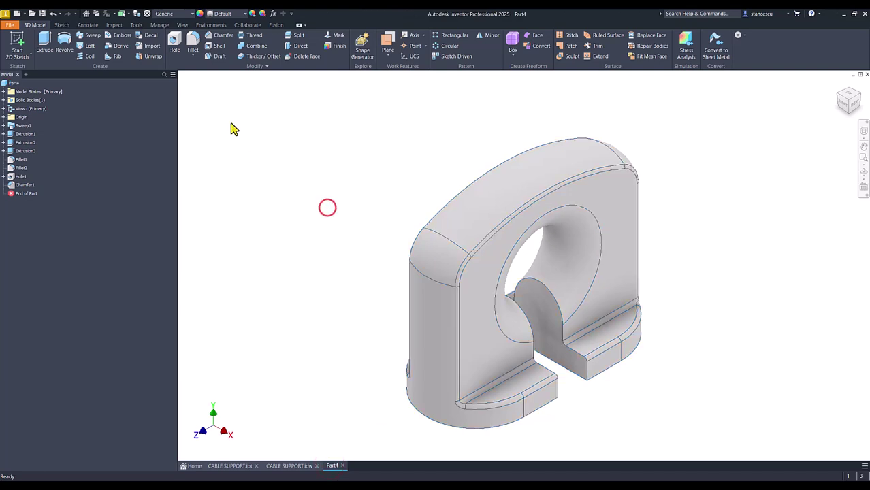
click(170, 14)
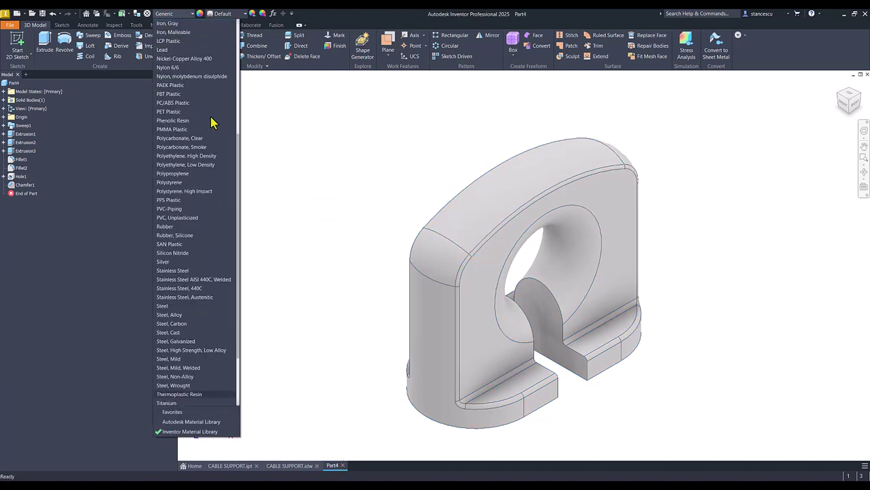
click(173, 271)
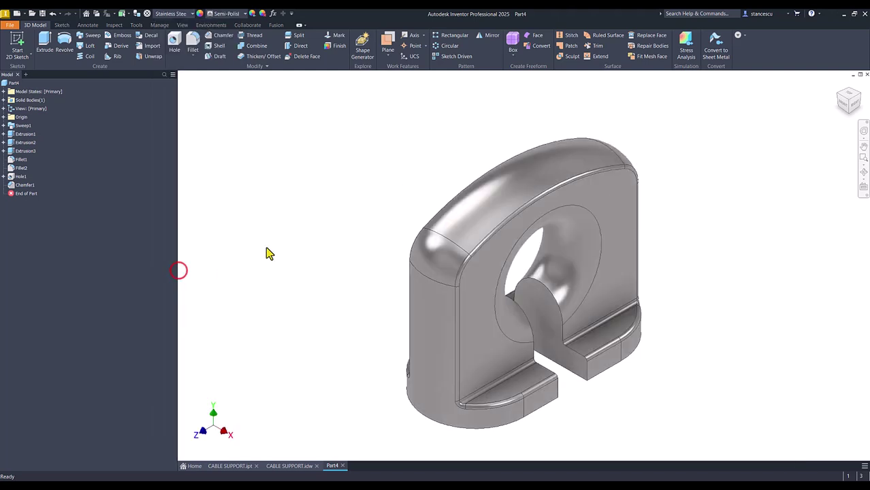
- Set the visual style of Part4 to Shaded, without visible edges
click(183, 25)
click(156, 45)
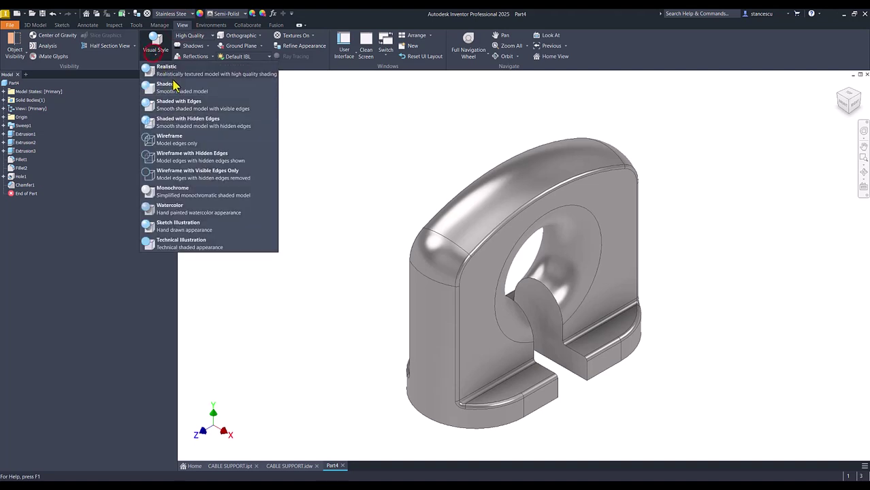
click(175, 89)
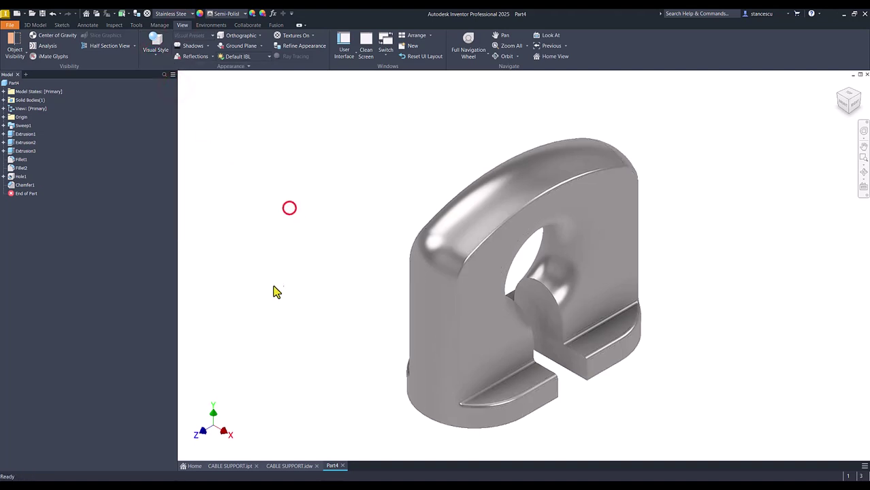
- Compare Part4 with the reference model CABLE SUPPORT.ipt by alternating between the two documents, ending on Part4
click(234, 468)
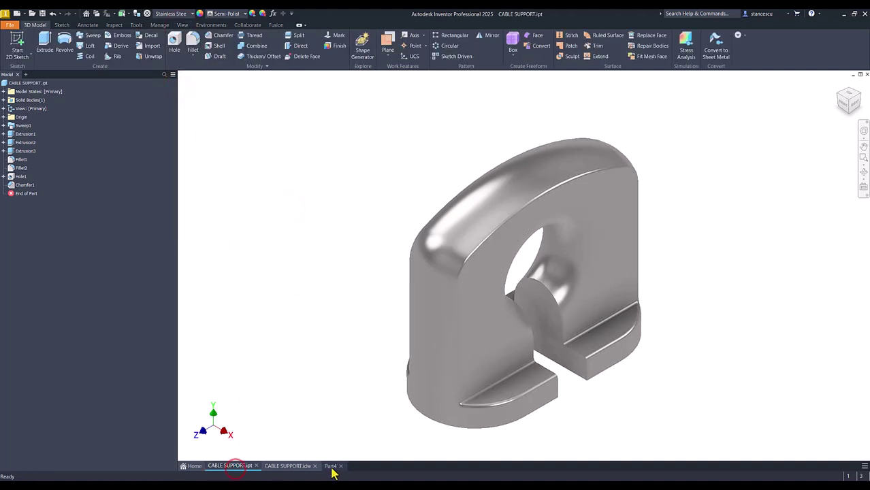
click(331, 467)
click(227, 466)
click(331, 467)
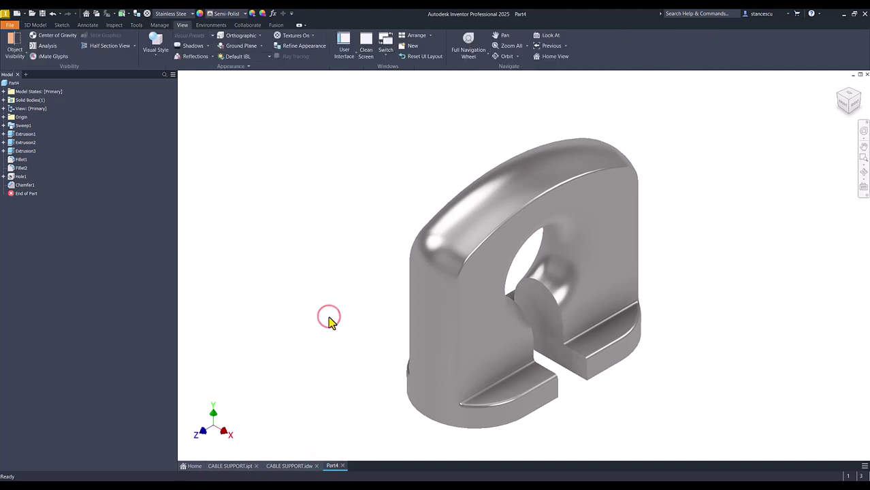